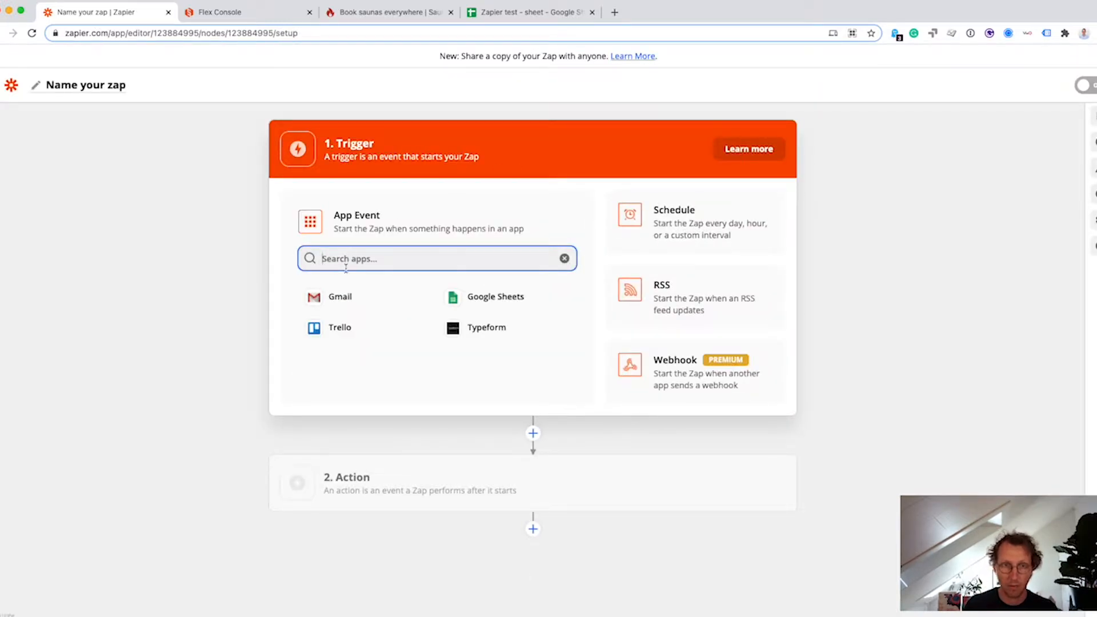
Make Sharetribe Flex with the User Events event the Zap's trigger.
{"action": "type", "text": "Sharetribe"}
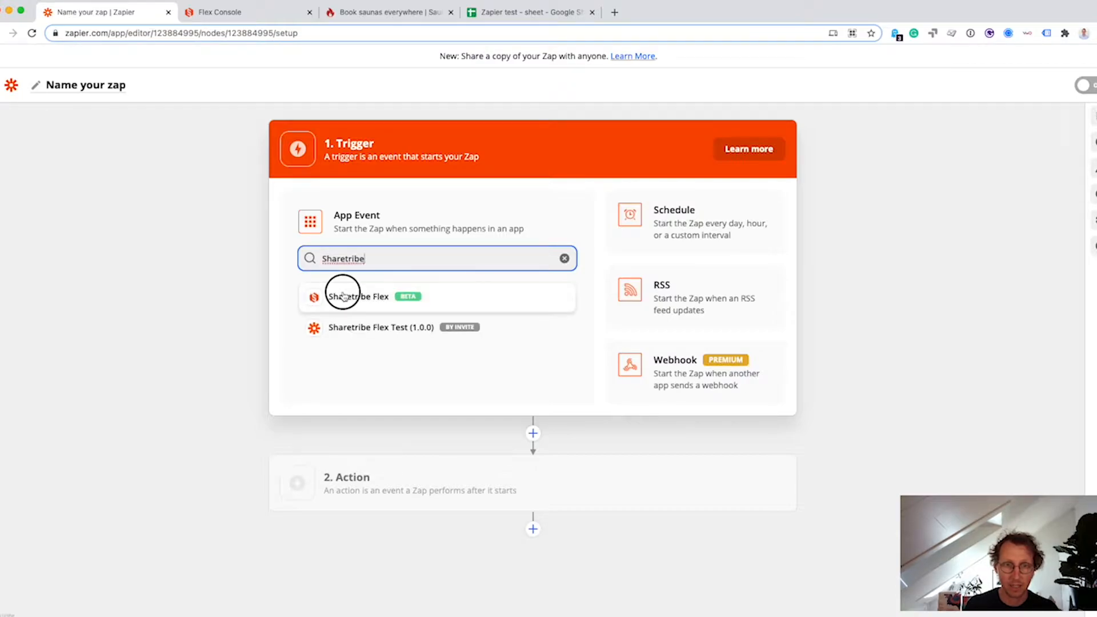
{"action": "left_click", "coordinate": [343, 294]}
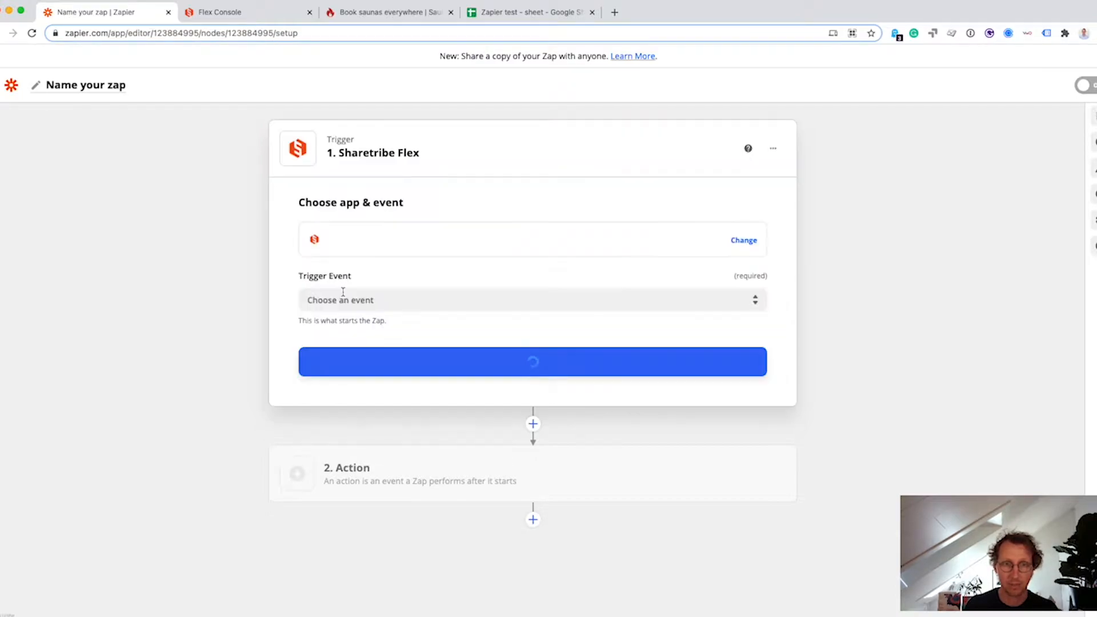
{"action": "left_click", "coordinate": [424, 302]}
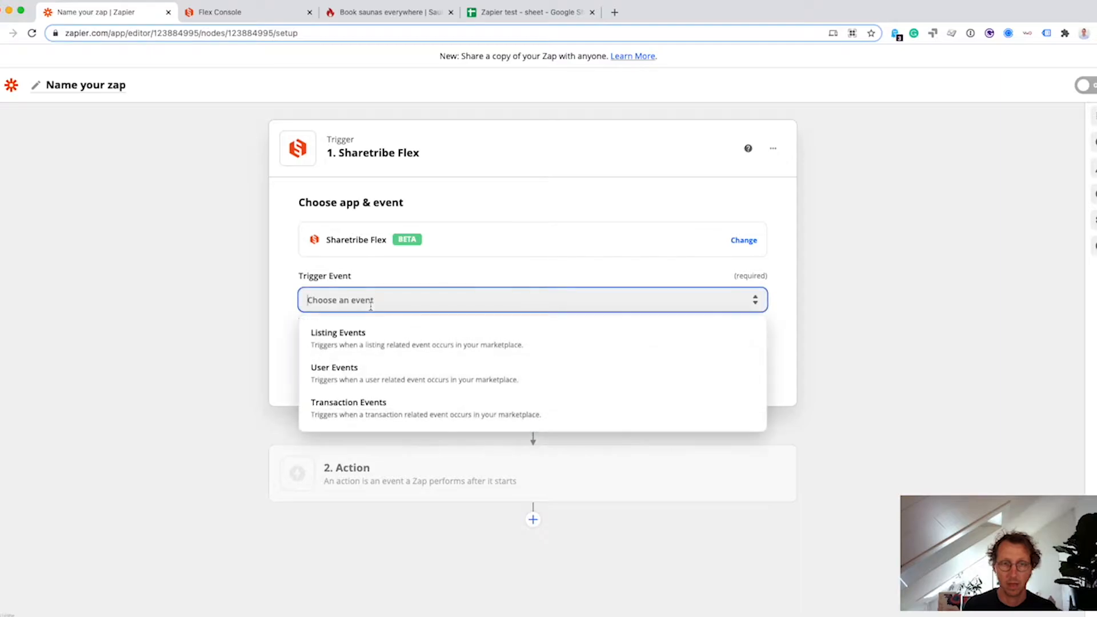
{"action": "left_click", "coordinate": [444, 275]}
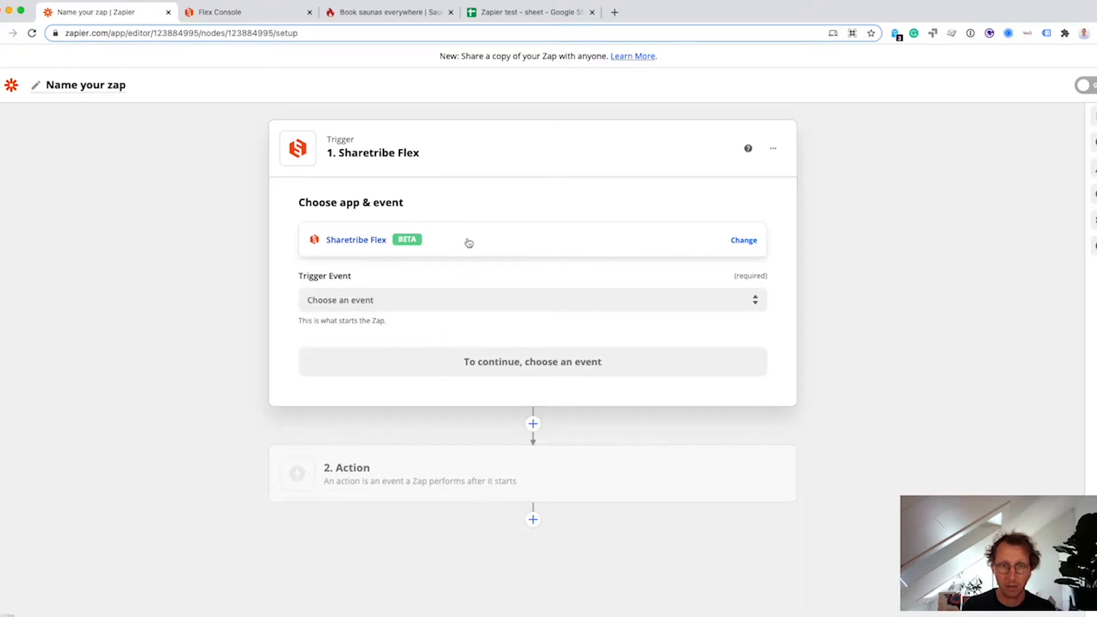
{"action": "left_click", "coordinate": [424, 299]}
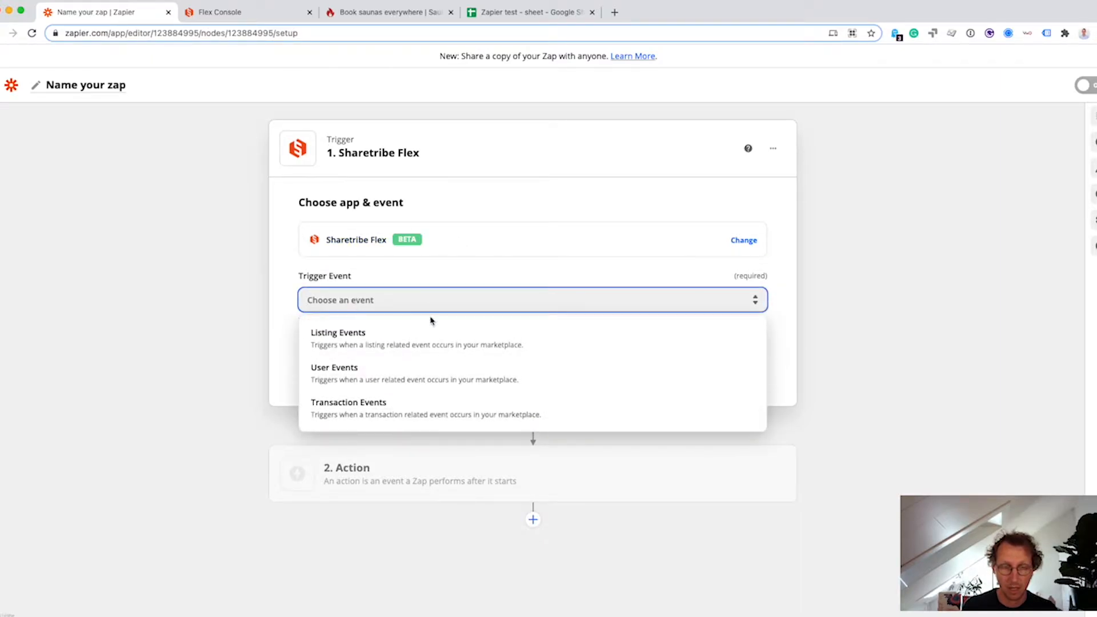
{"action": "left_click", "coordinate": [384, 372]}
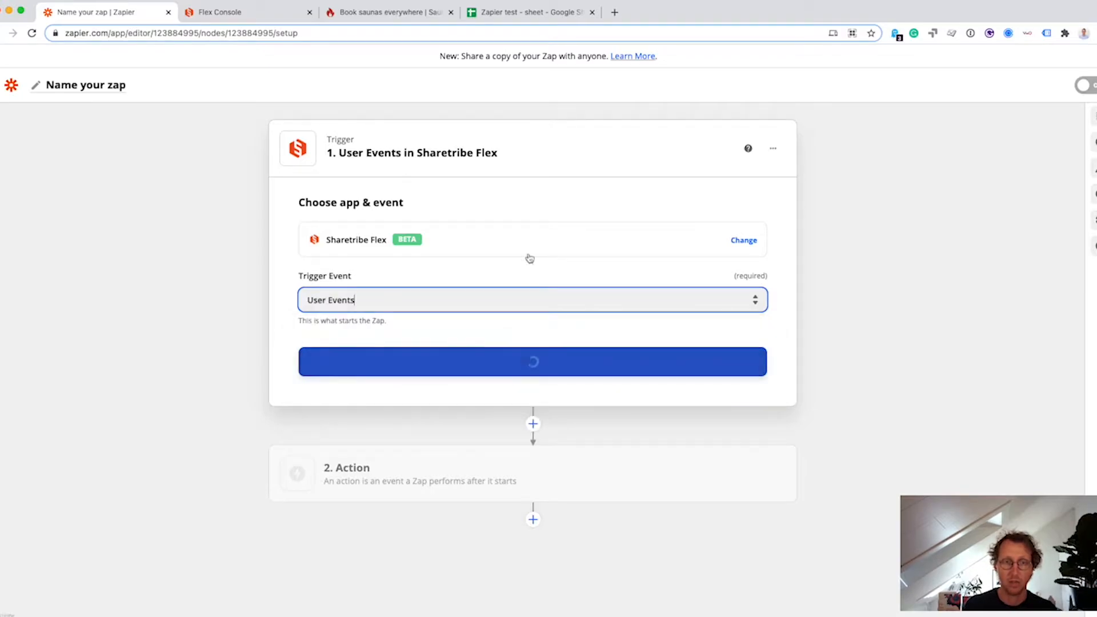
{"action": "left_click", "coordinate": [534, 364]}
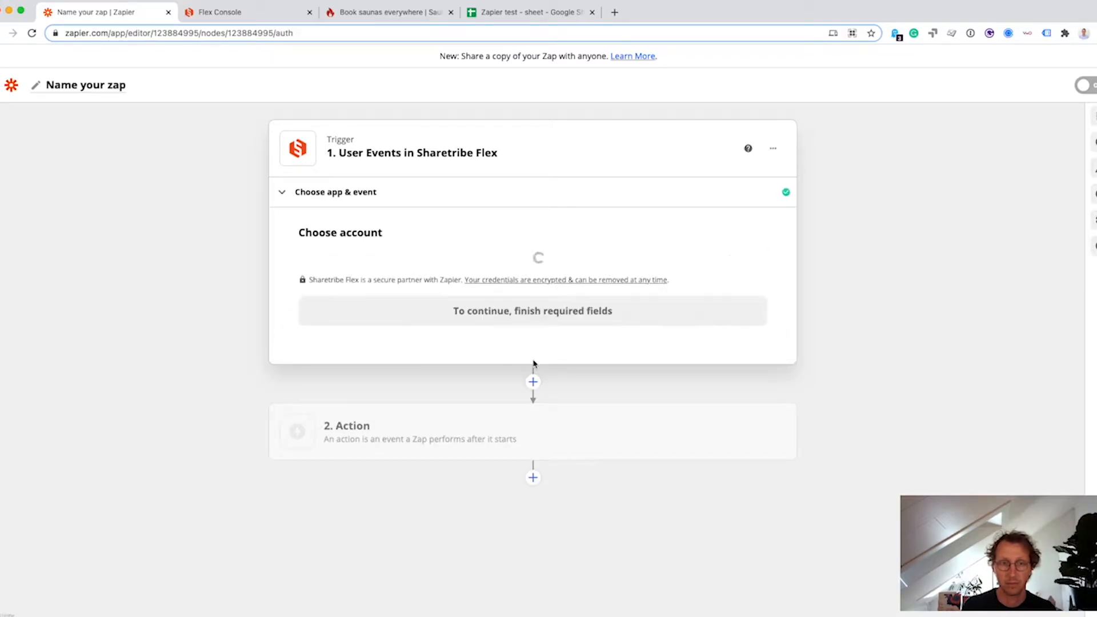
Link the connected Sharetribe Flex marketplace account to the trigger.
{"action": "left_click", "coordinate": [415, 280]}
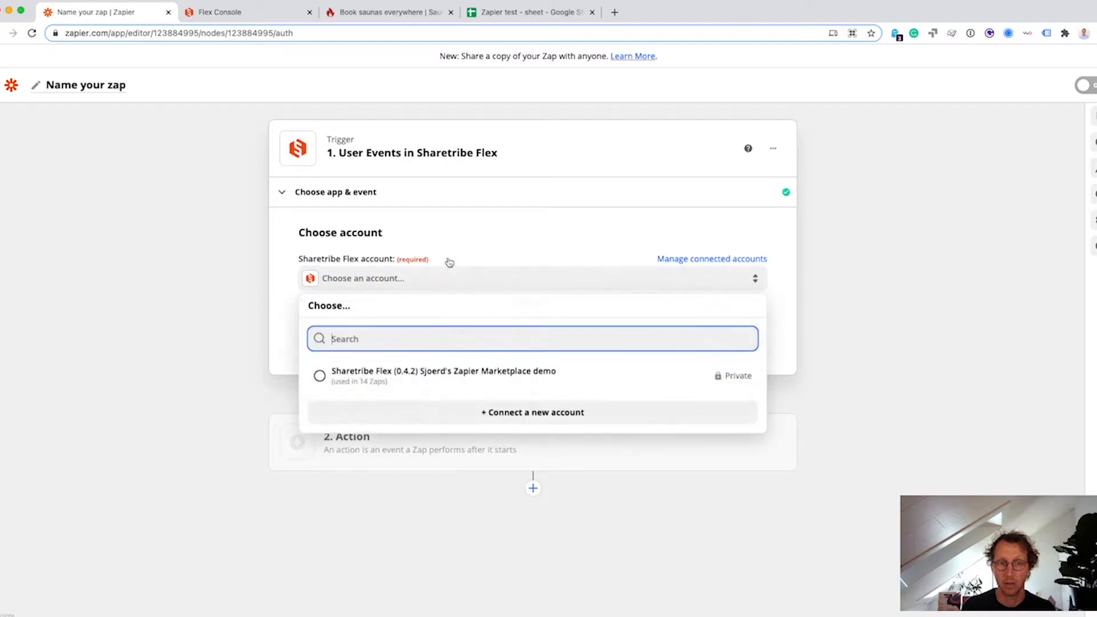
{"action": "left_click", "coordinate": [319, 375]}
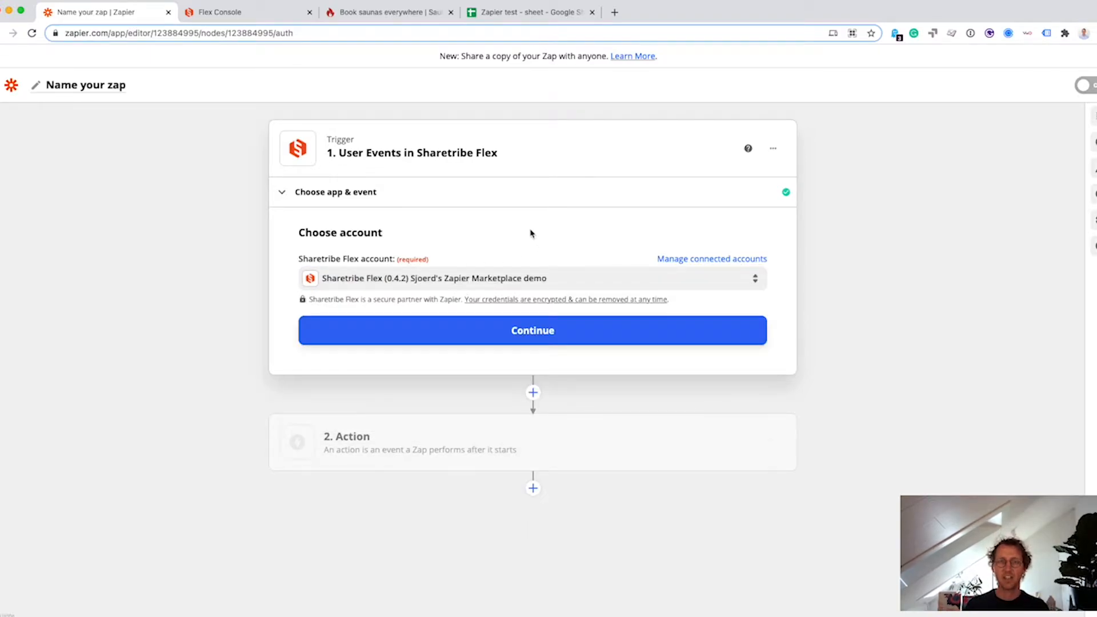
{"action": "left_click", "coordinate": [507, 334]}
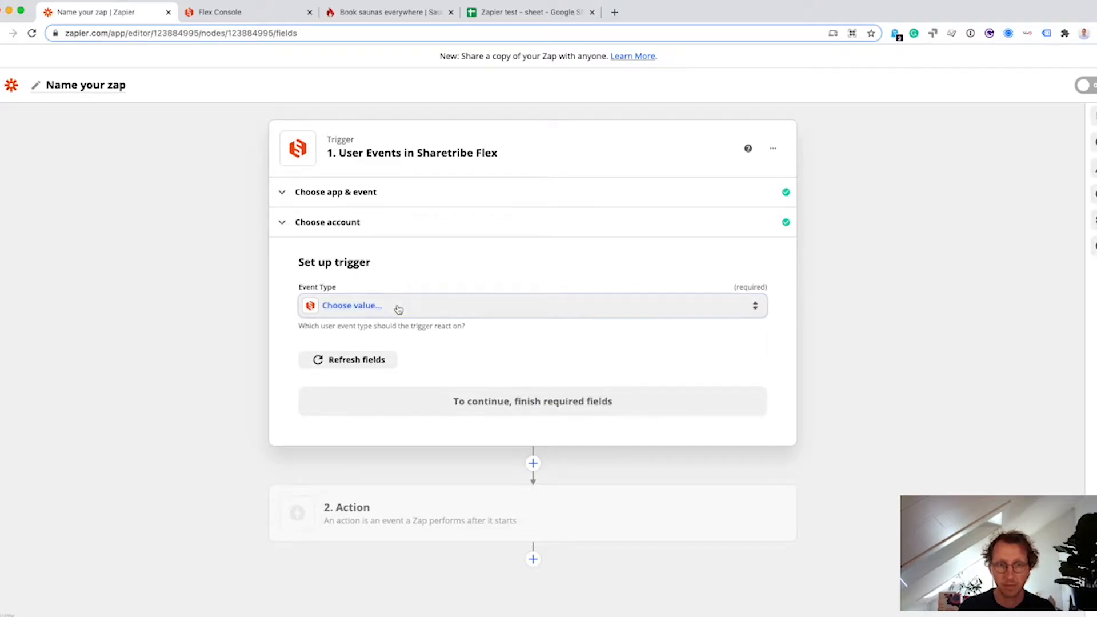
Set the trigger's Event Type to 'User created' and confirm the trigger setup.
{"action": "left_click", "coordinate": [398, 308]}
{"action": "left_click", "coordinate": [359, 406]}
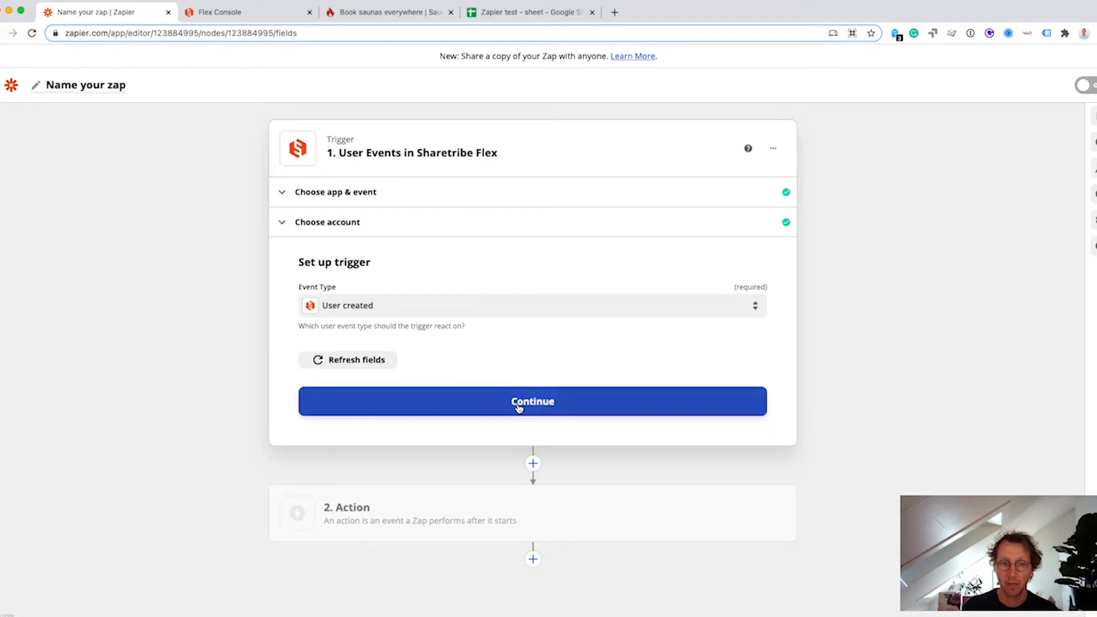
{"action": "left_click", "coordinate": [497, 405]}
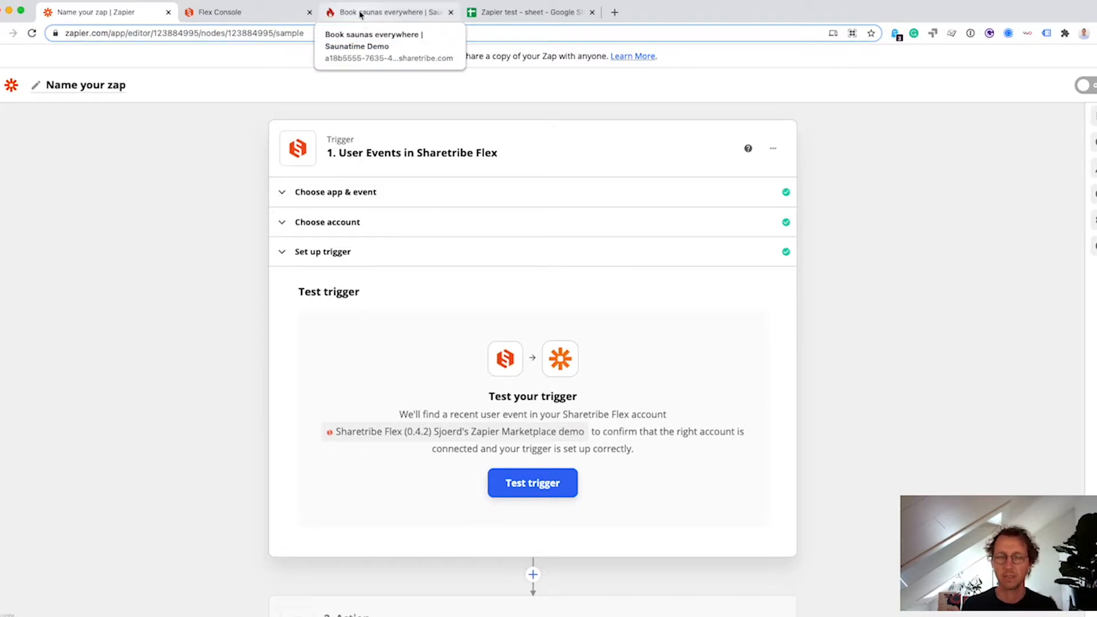
Sign up a new Saunatime test user with an email, first name, last name and password.
{"action": "left_click", "coordinate": [393, 13]}
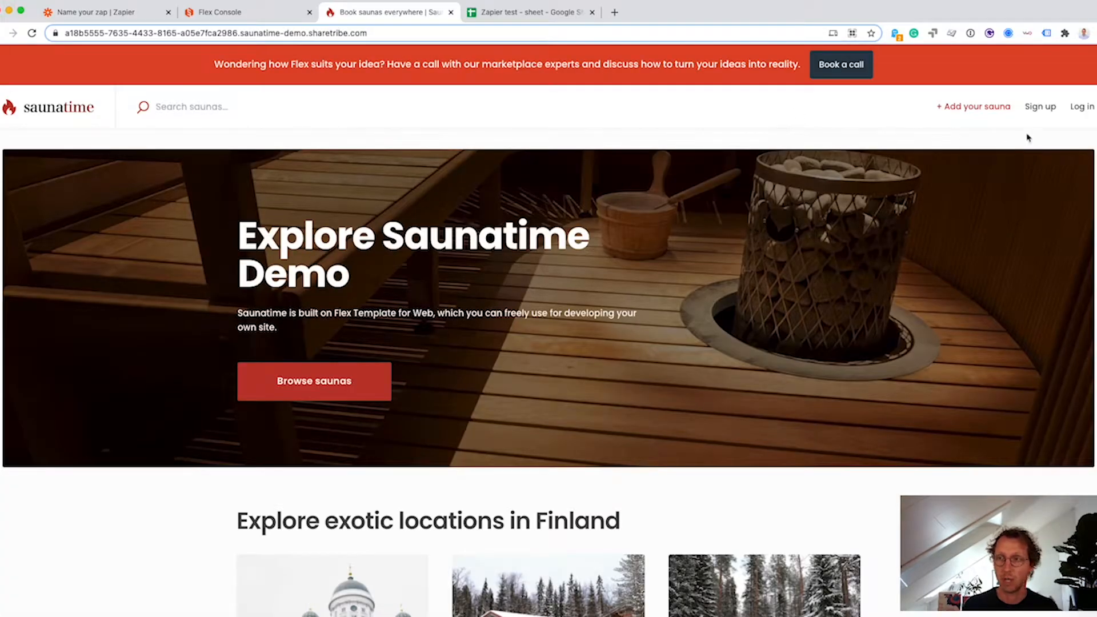
{"action": "left_click", "coordinate": [1039, 108]}
{"action": "left_click", "coordinate": [522, 329]}
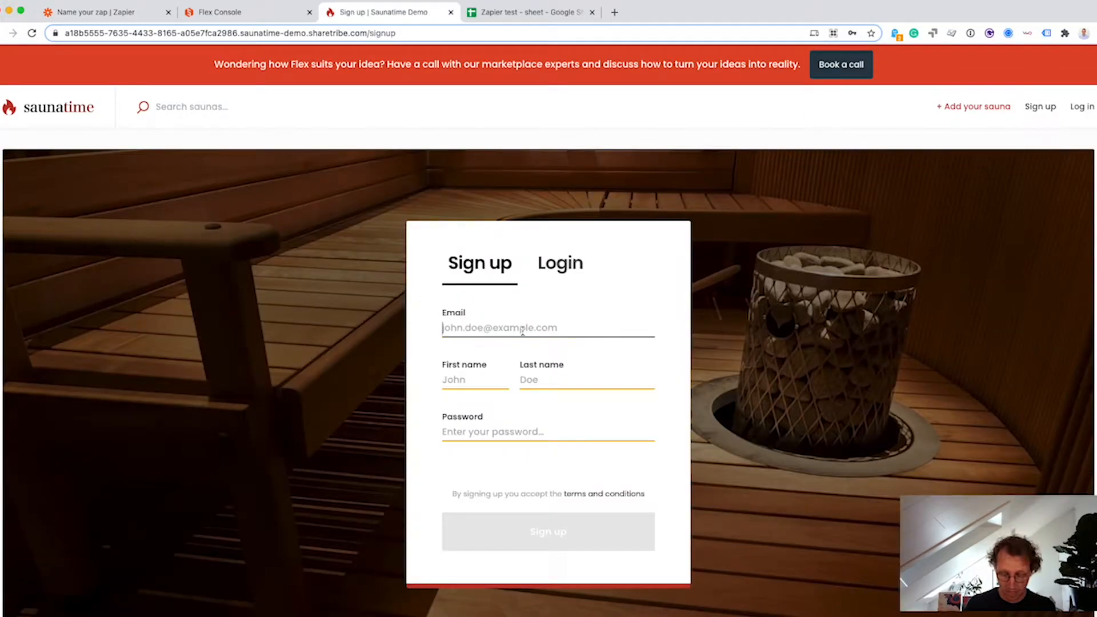
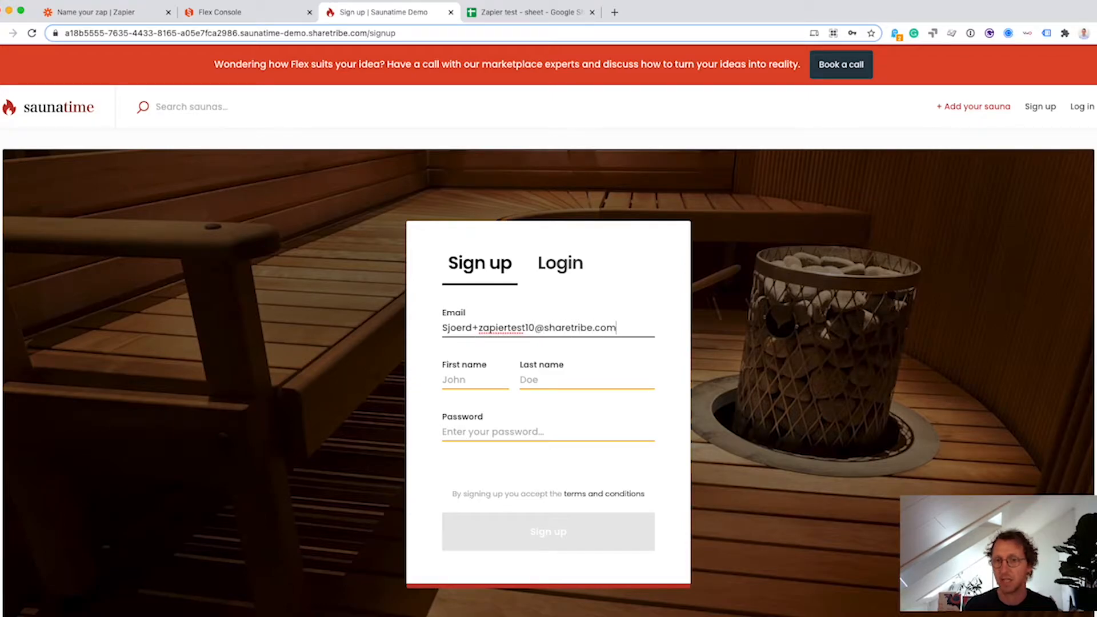
{"action": "key", "text": "Tab"}
{"action": "type", "text": "Zap"}
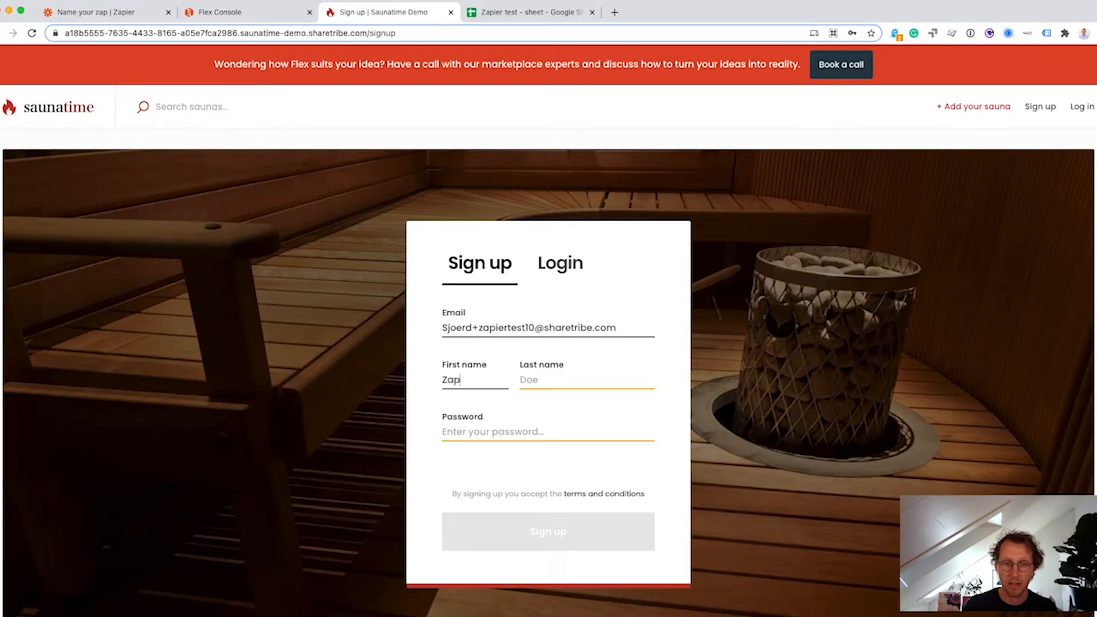
{"action": "type", "text": "ierTest"}
{"action": "key", "text": "Tab"}
{"action": "type", "text": "Numberten"}
{"action": "key", "text": "Tab"}
{"action": "type", "text": "a"}
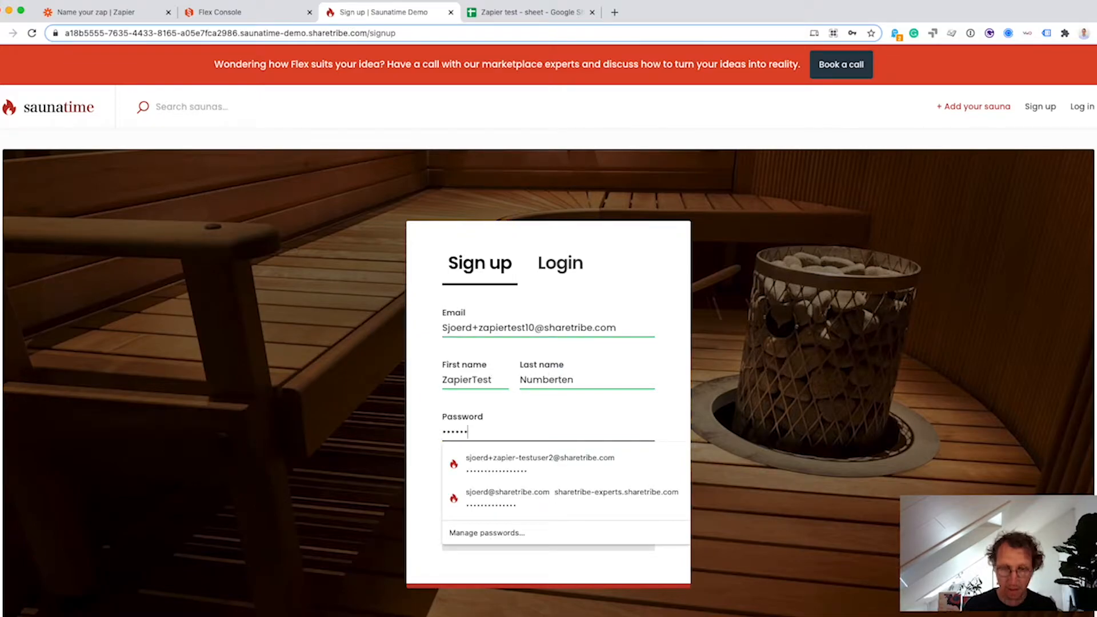
{"action": "type", "text": "••••"}
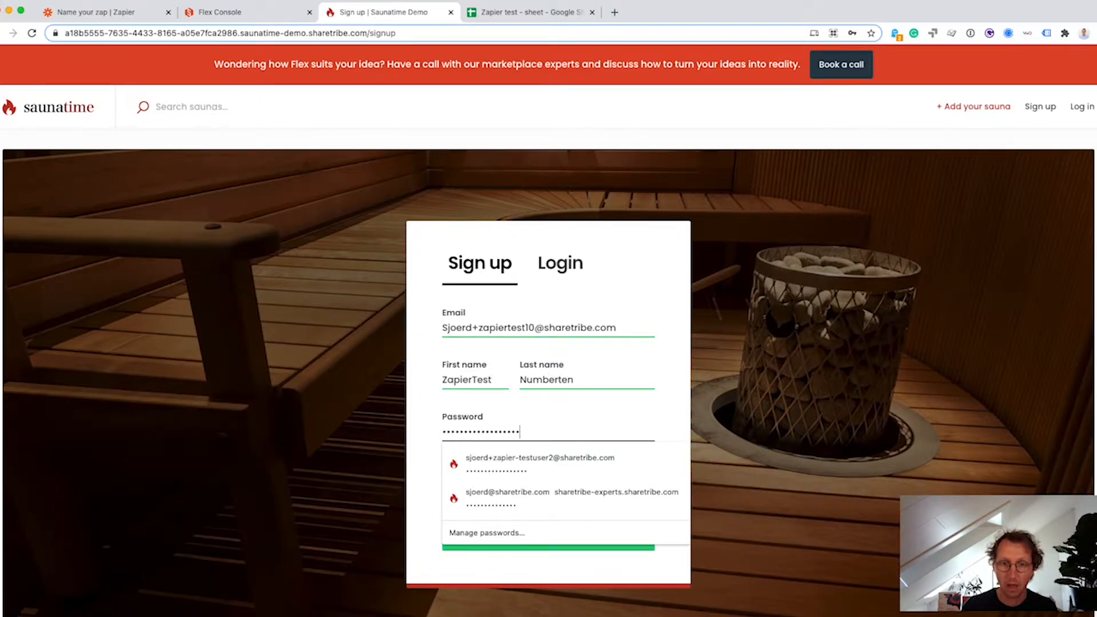
{"action": "key", "text": "Return"}
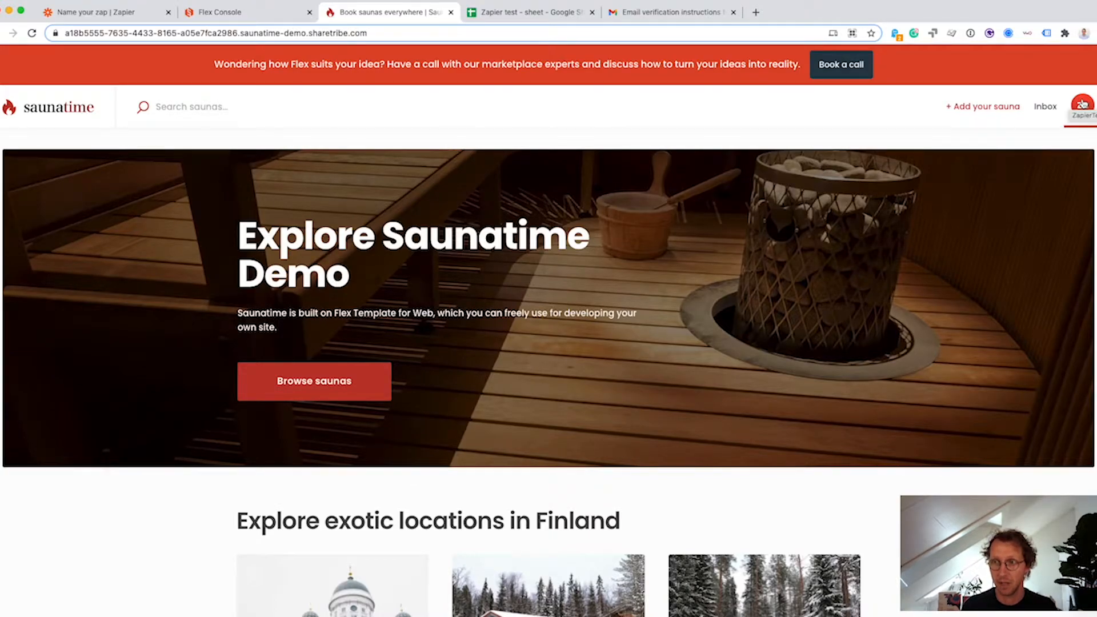
Check the new user's profile menu, then go back to the Zapier trigger test.
{"action": "left_click", "coordinate": [1081, 104]}
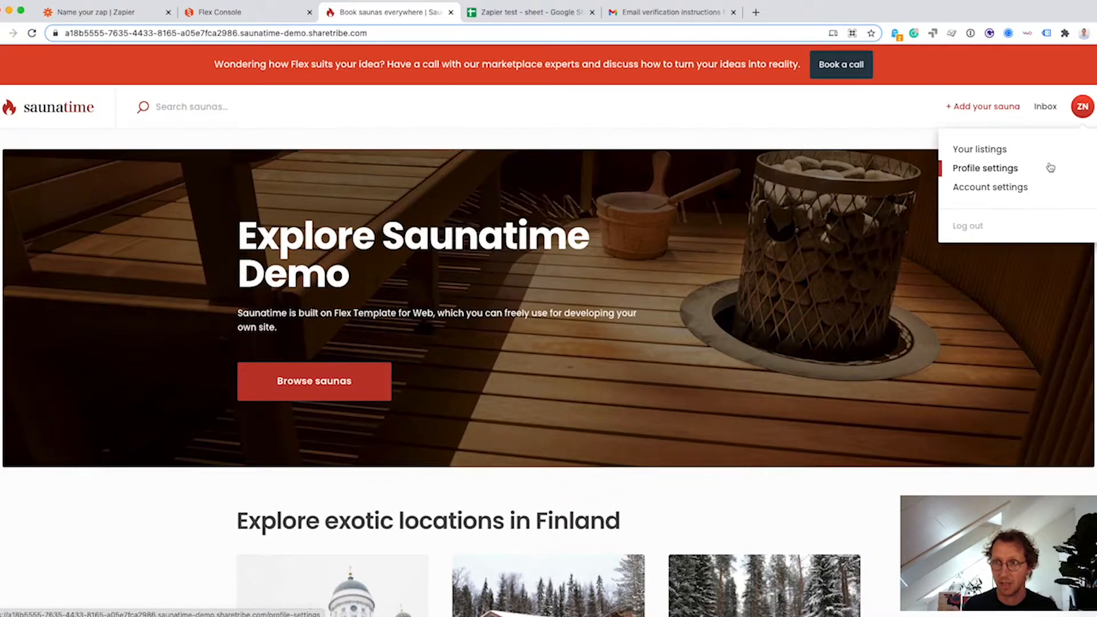
{"action": "left_click", "coordinate": [806, 109]}
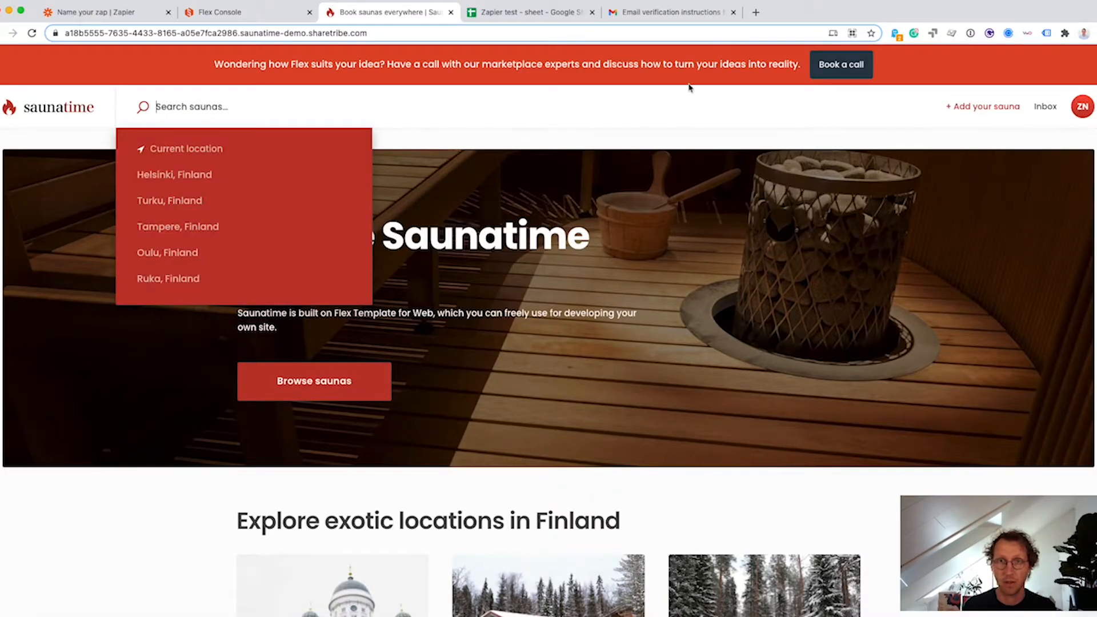
{"action": "left_click", "coordinate": [117, 14]}
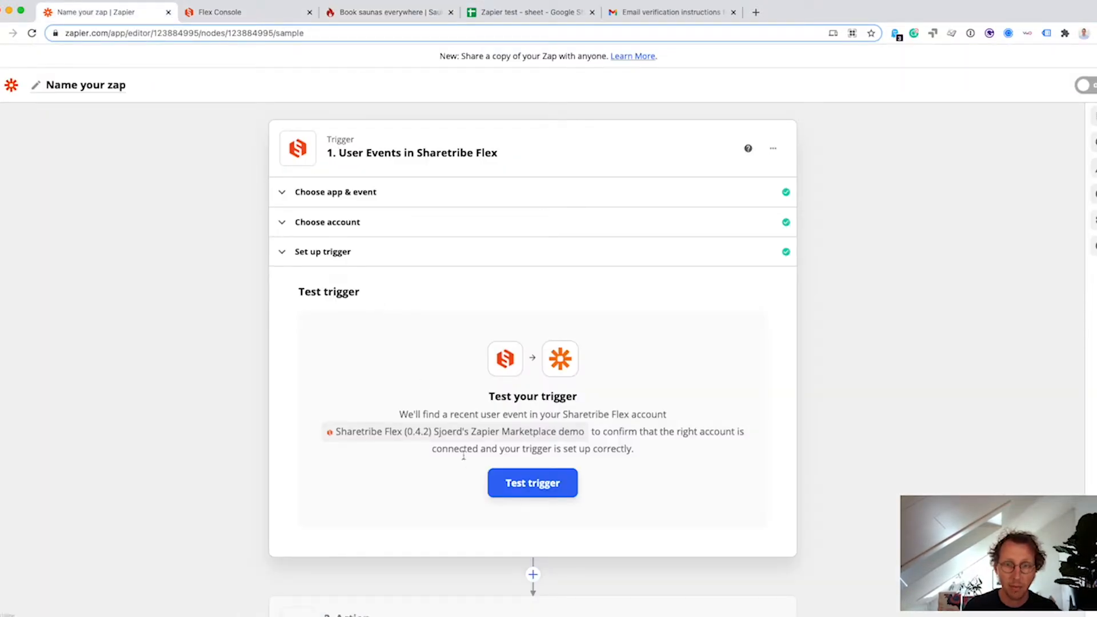
Test the trigger, review User Event B's firstName, lastName and email fields, and accept it.
{"action": "left_click", "coordinate": [517, 477]}
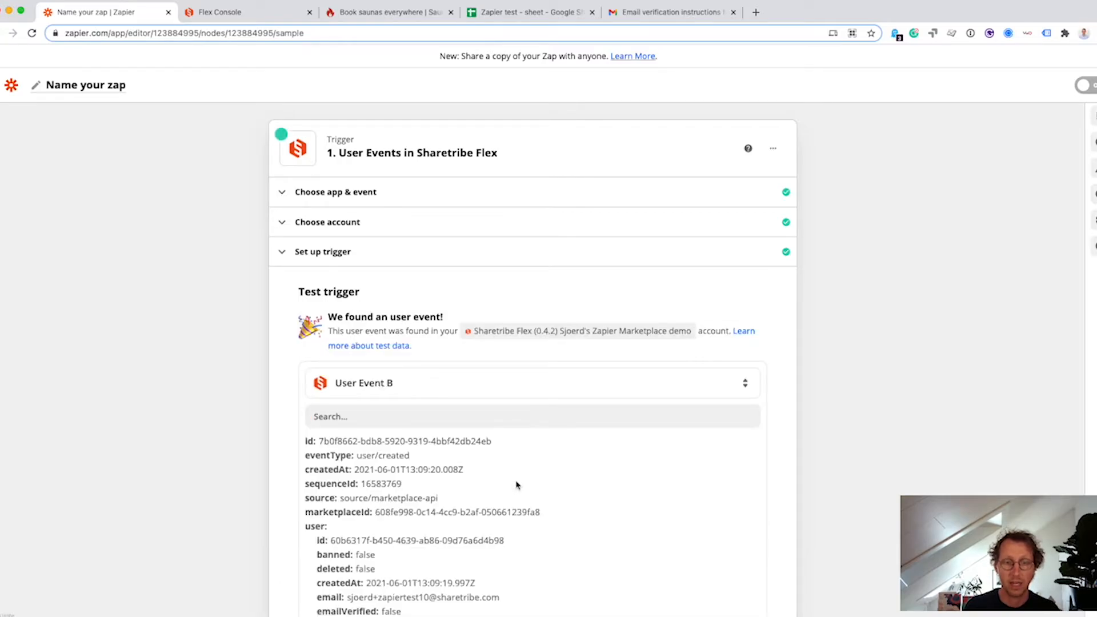
{"action": "scroll", "coordinate": [519, 491], "scroll_direction": "down", "scroll_amount": 2}
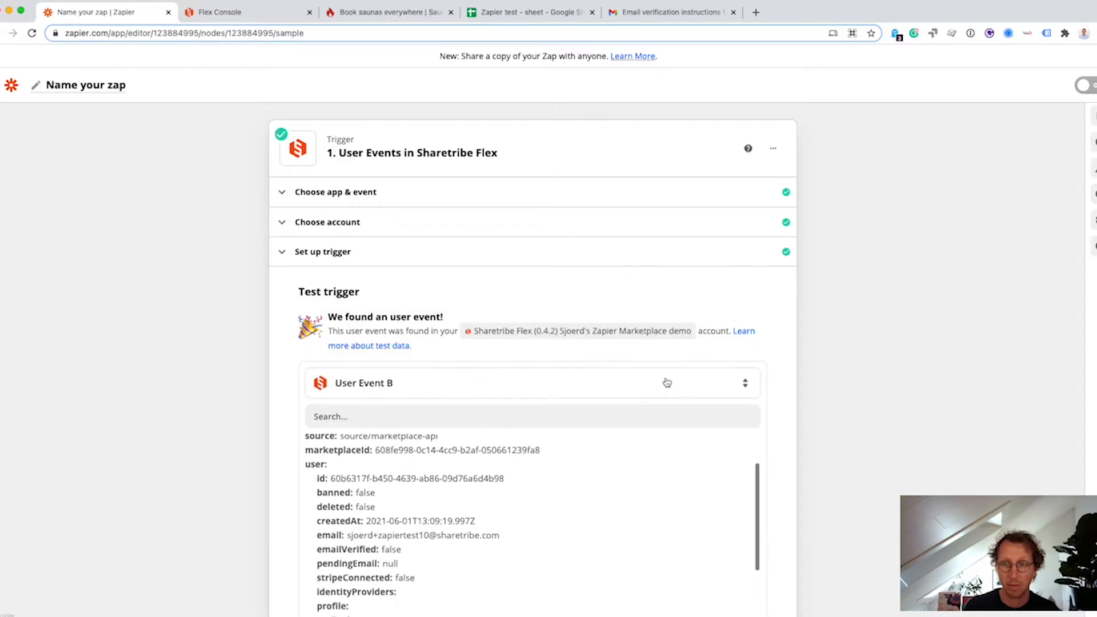
{"action": "left_click", "coordinate": [629, 382]}
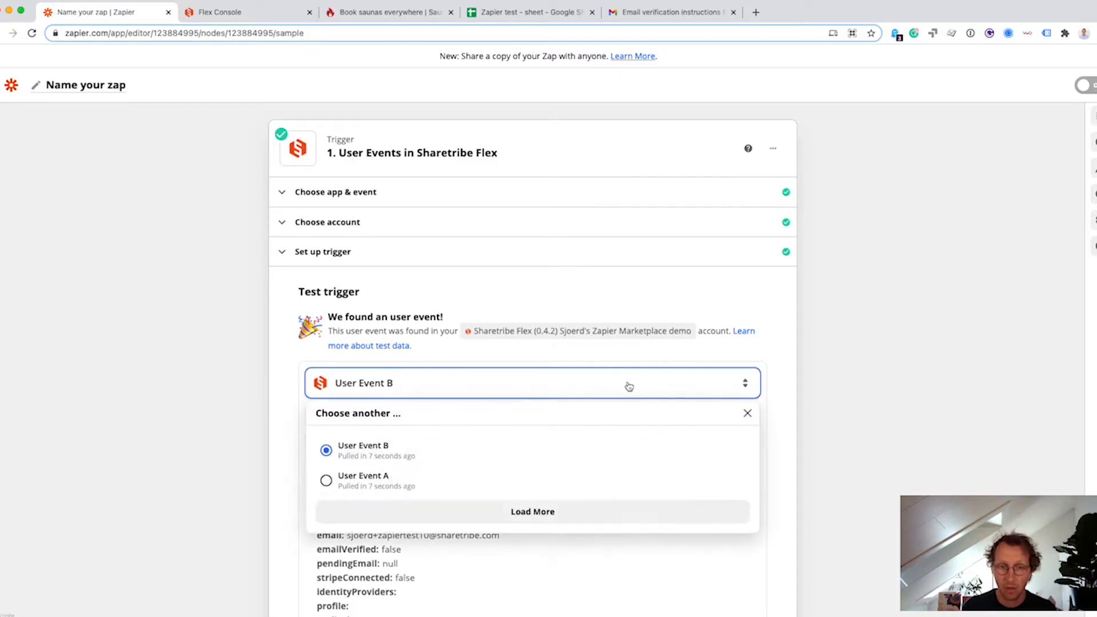
{"action": "left_click", "coordinate": [295, 419]}
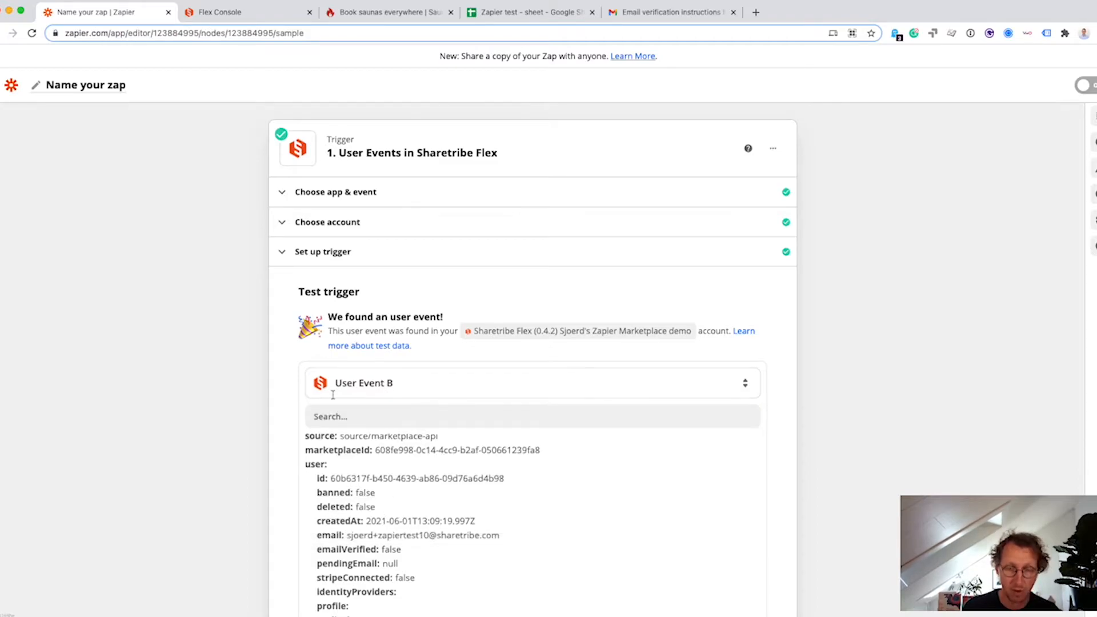
{"action": "scroll", "coordinate": [286, 348], "scroll_direction": "down", "scroll_amount": 1}
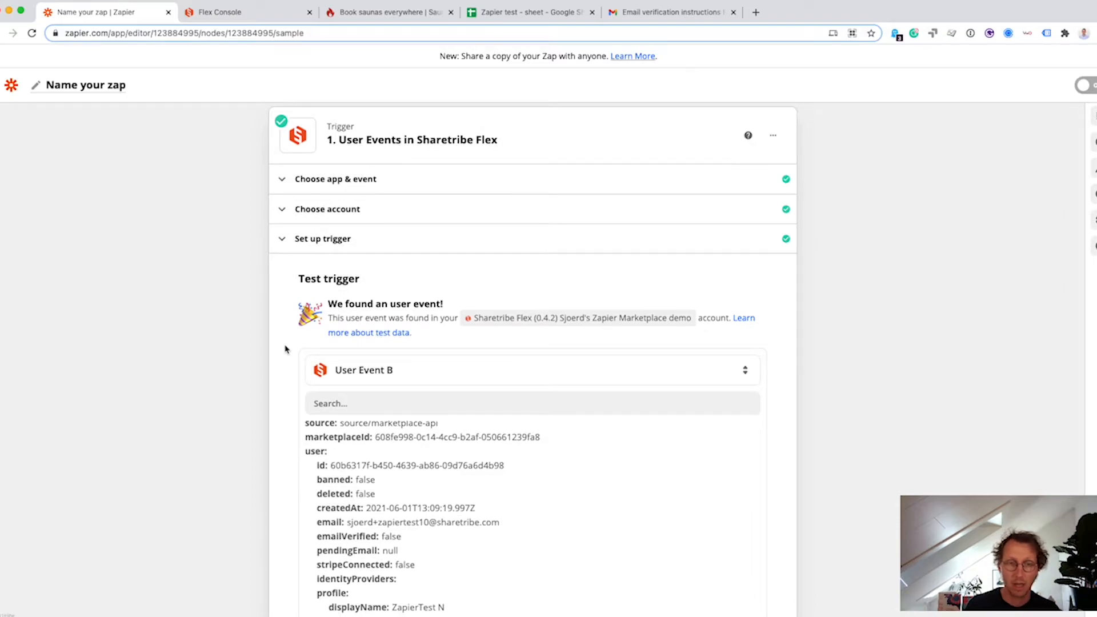
{"action": "scroll", "coordinate": [357, 468], "scroll_direction": "down", "scroll_amount": 2}
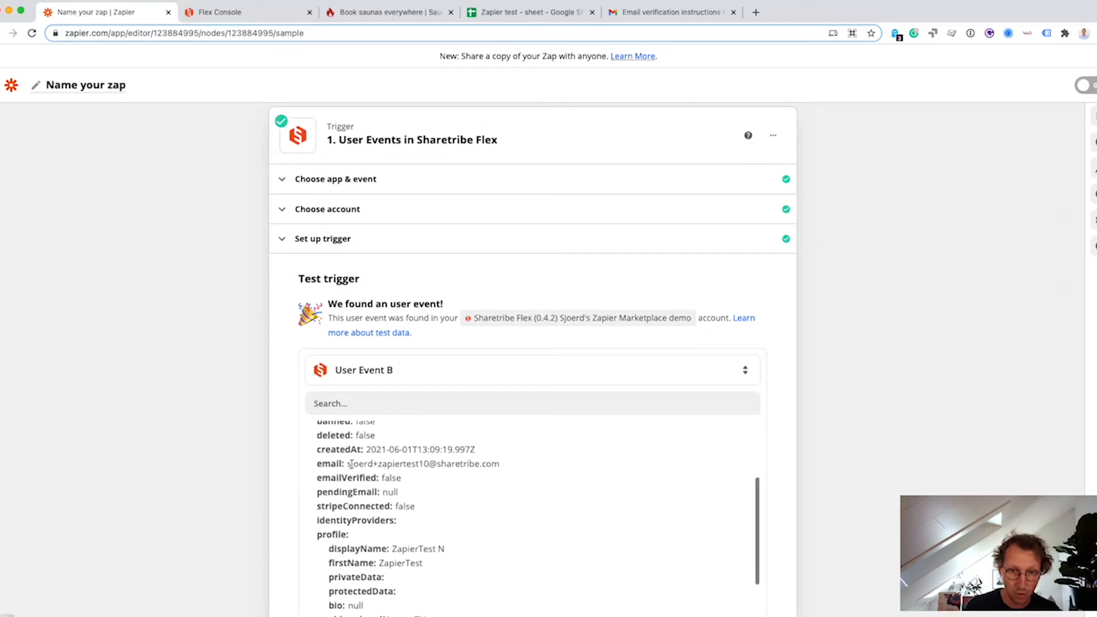
{"action": "scroll", "coordinate": [434, 499], "scroll_direction": "down", "scroll_amount": 1}
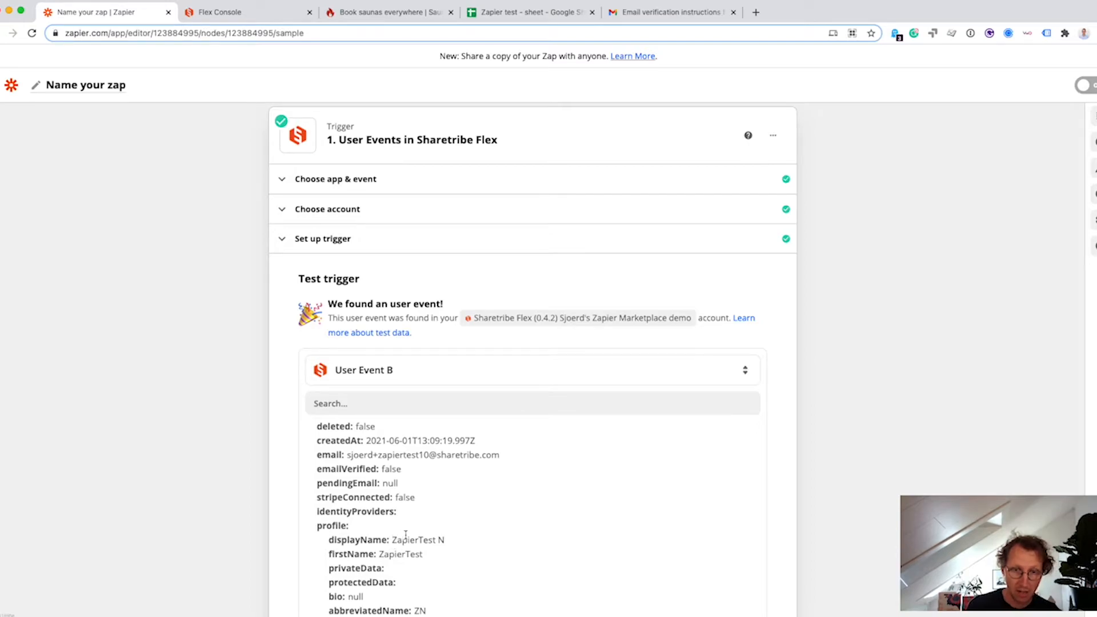
{"action": "scroll", "coordinate": [437, 542], "scroll_direction": "down", "scroll_amount": 2}
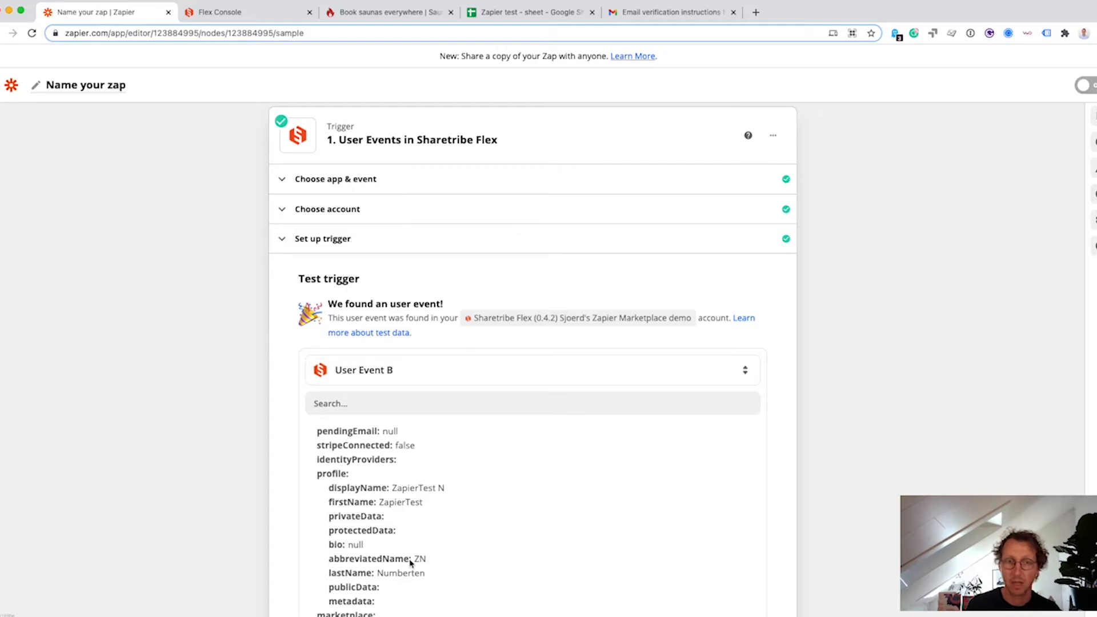
{"action": "scroll", "coordinate": [256, 416], "scroll_direction": "down", "scroll_amount": 5}
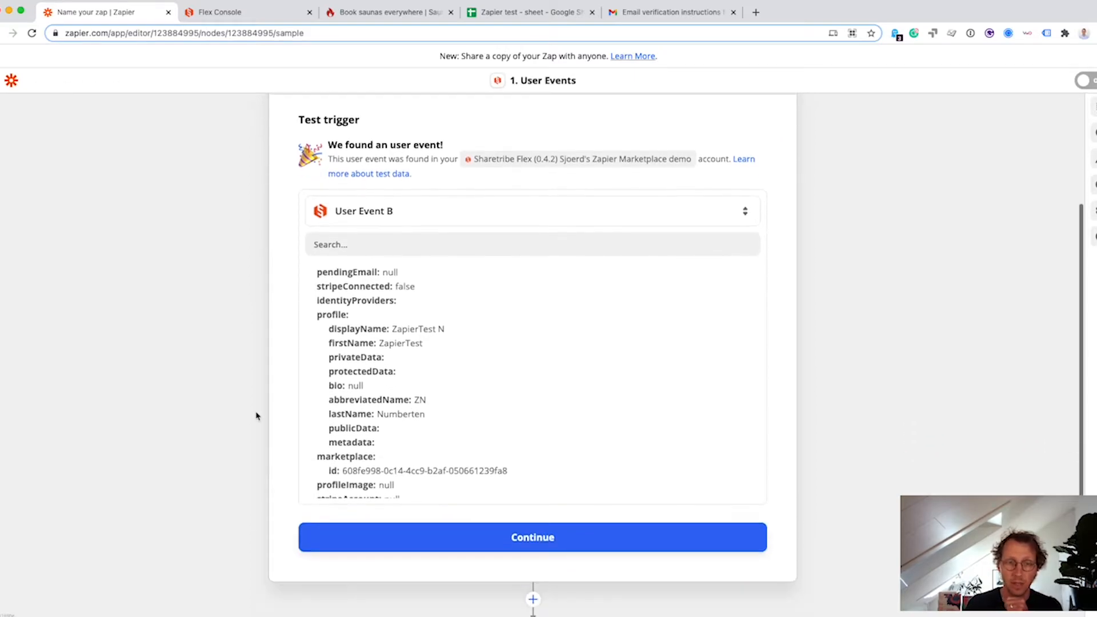
{"action": "left_click", "coordinate": [531, 443]}
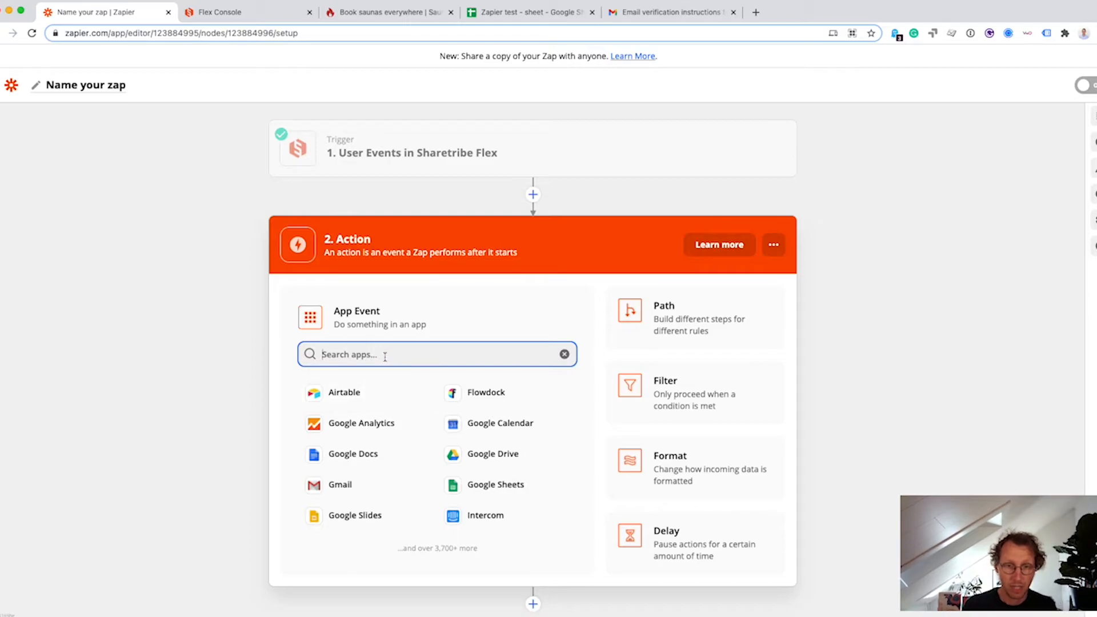
Set the action to Google Sheets' Create Spreadsheet Row, bringing up the account choice.
{"action": "left_click", "coordinate": [482, 485]}
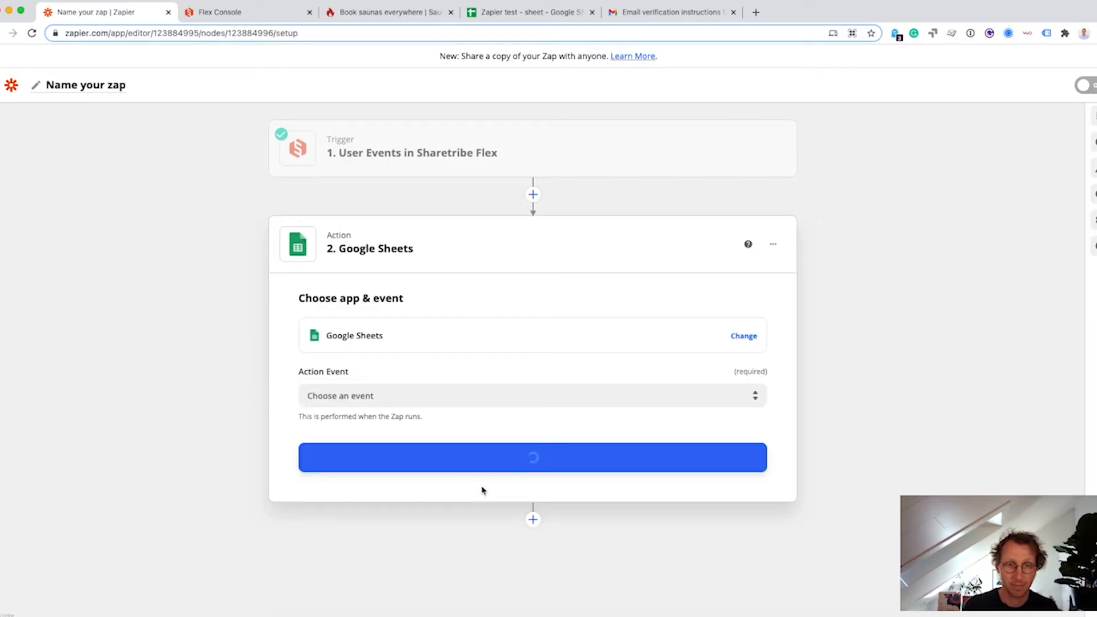
{"action": "left_click", "coordinate": [377, 393]}
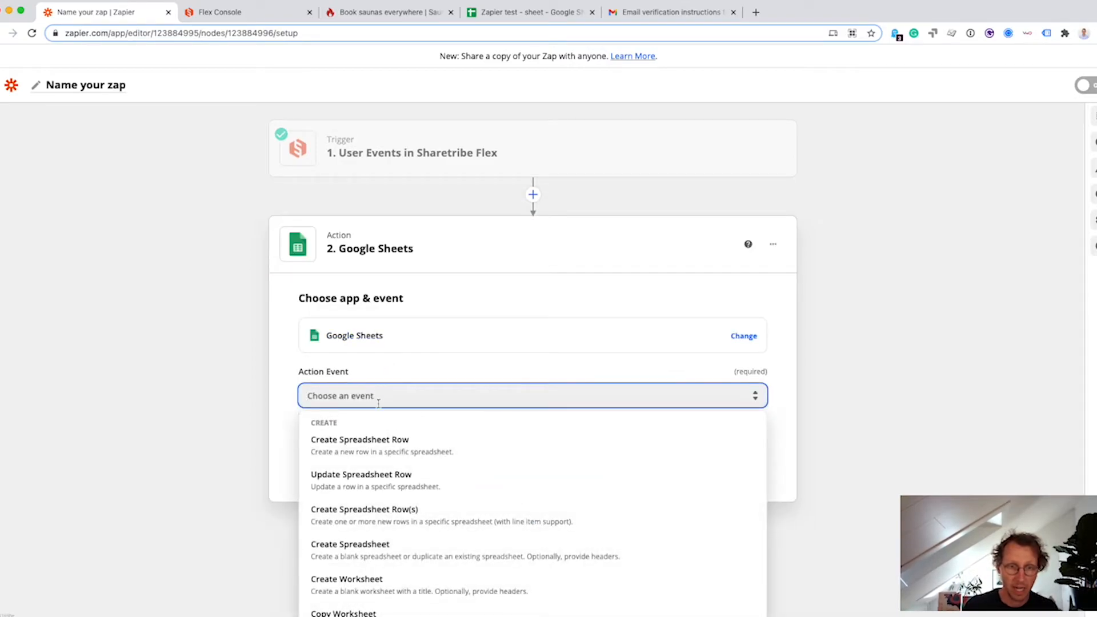
{"action": "left_click", "coordinate": [405, 453]}
{"action": "left_click", "coordinate": [529, 454]}
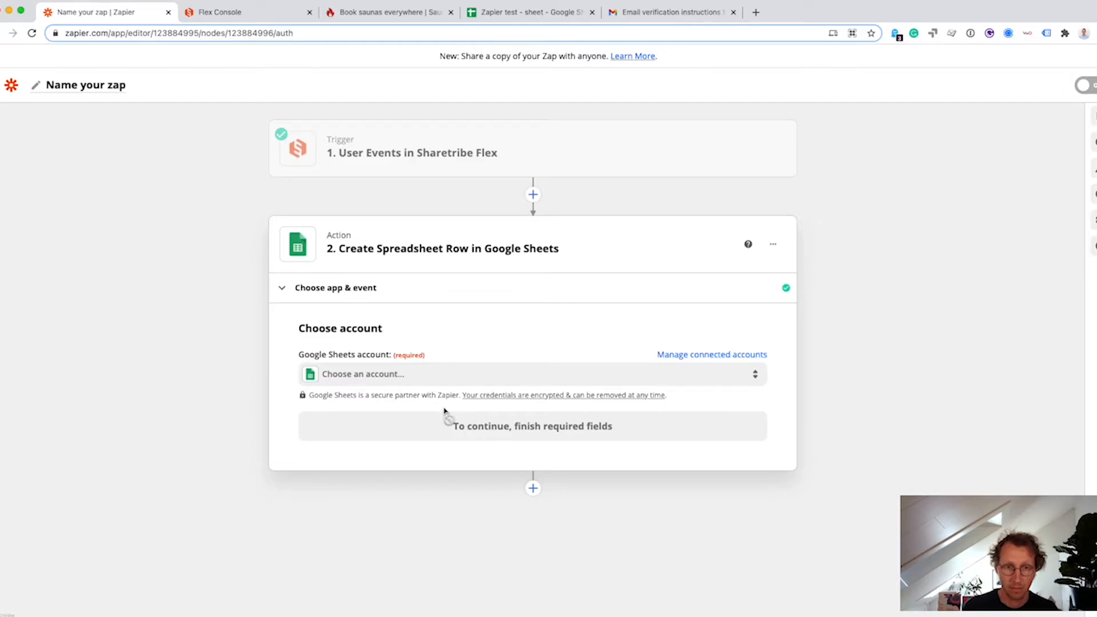
{"action": "left_click", "coordinate": [409, 385]}
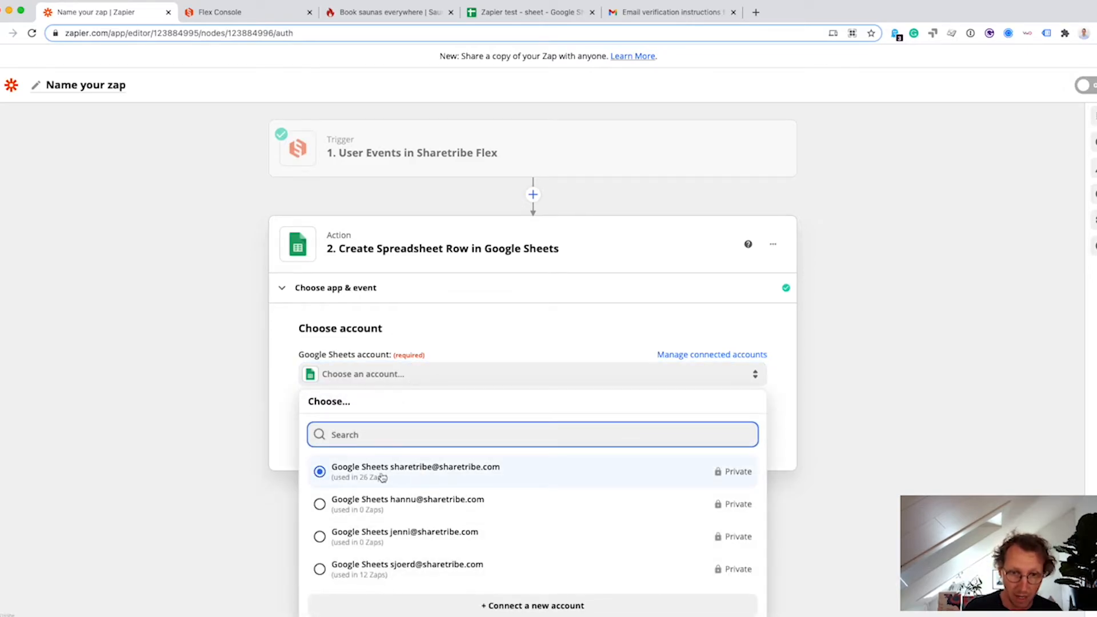
Use the Google Sheets account with My Google Drive, 'Zapier test - sheet' and Sheet1.
{"action": "left_click", "coordinate": [355, 567]}
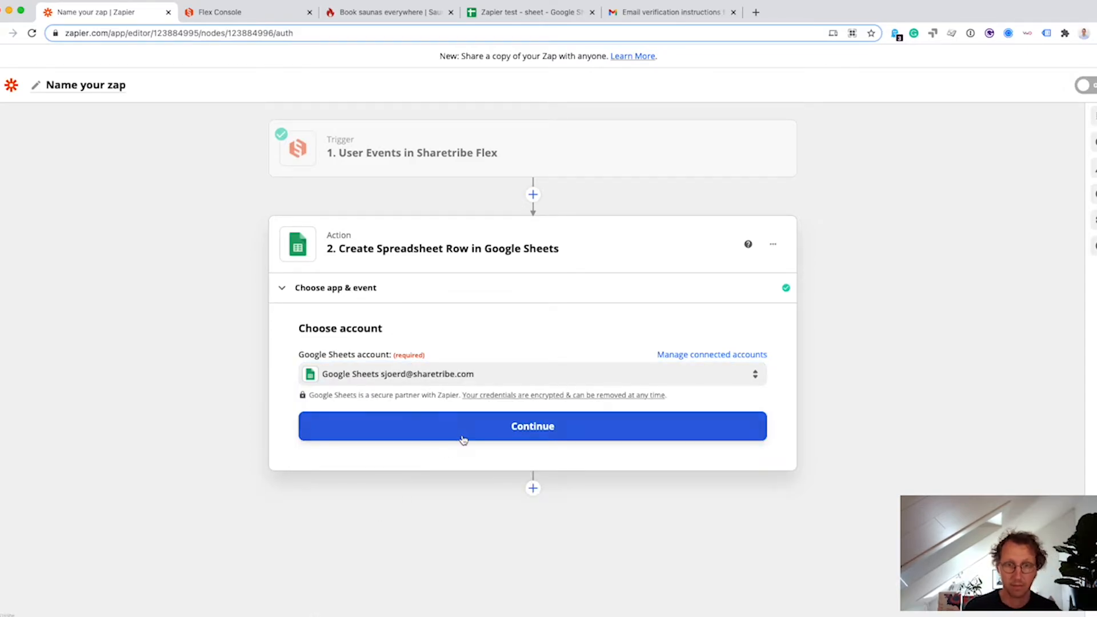
{"action": "left_click", "coordinate": [457, 429]}
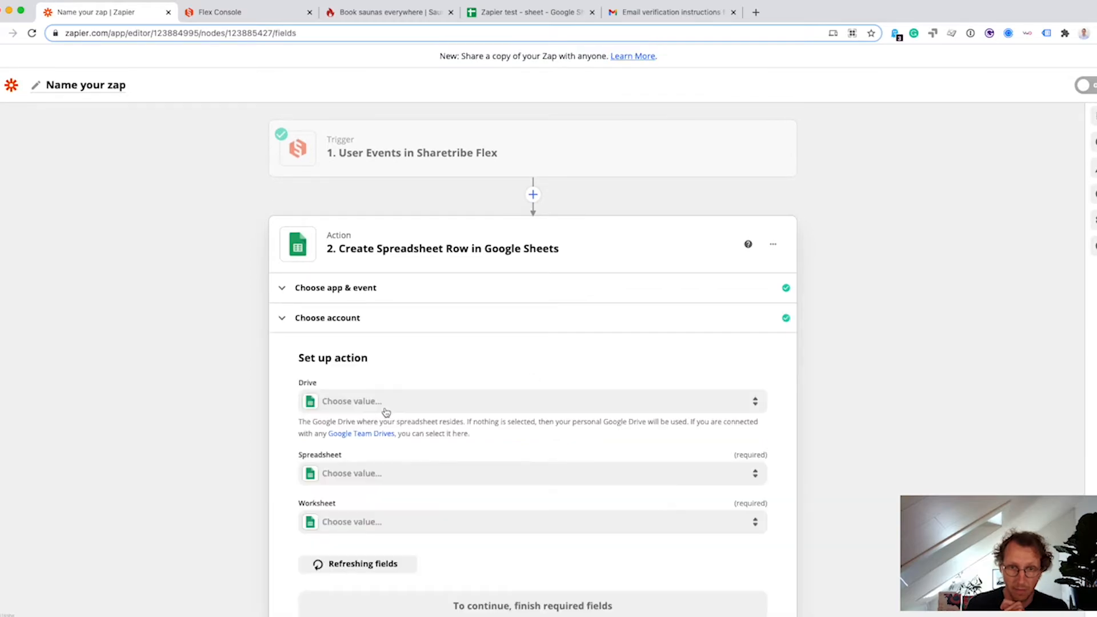
{"action": "left_click", "coordinate": [403, 397]}
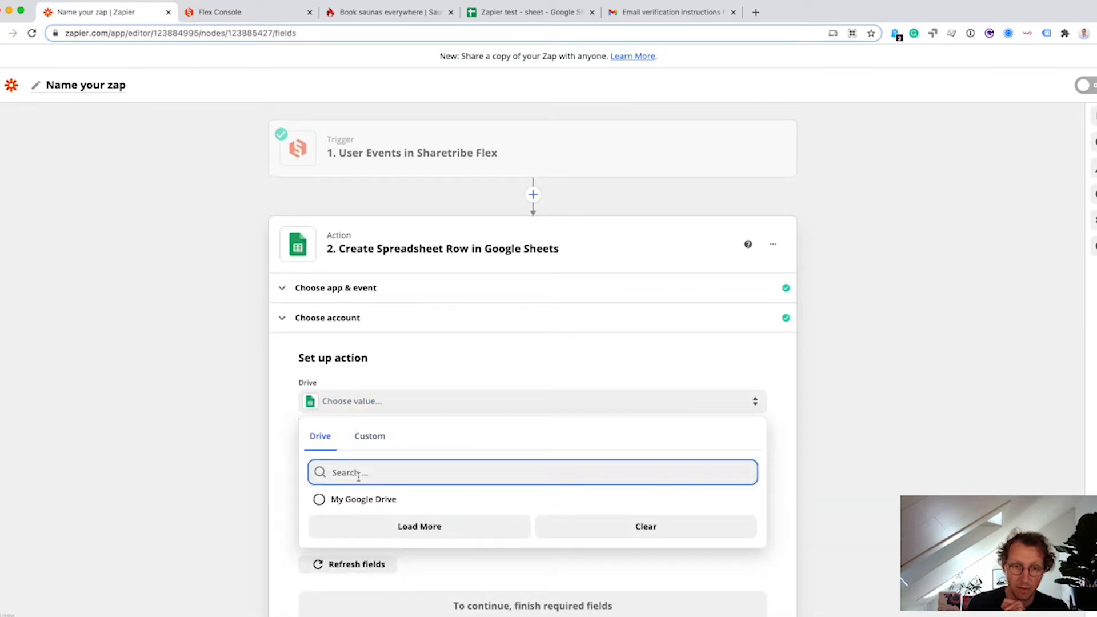
{"action": "left_click", "coordinate": [353, 498]}
{"action": "left_click", "coordinate": [399, 472]}
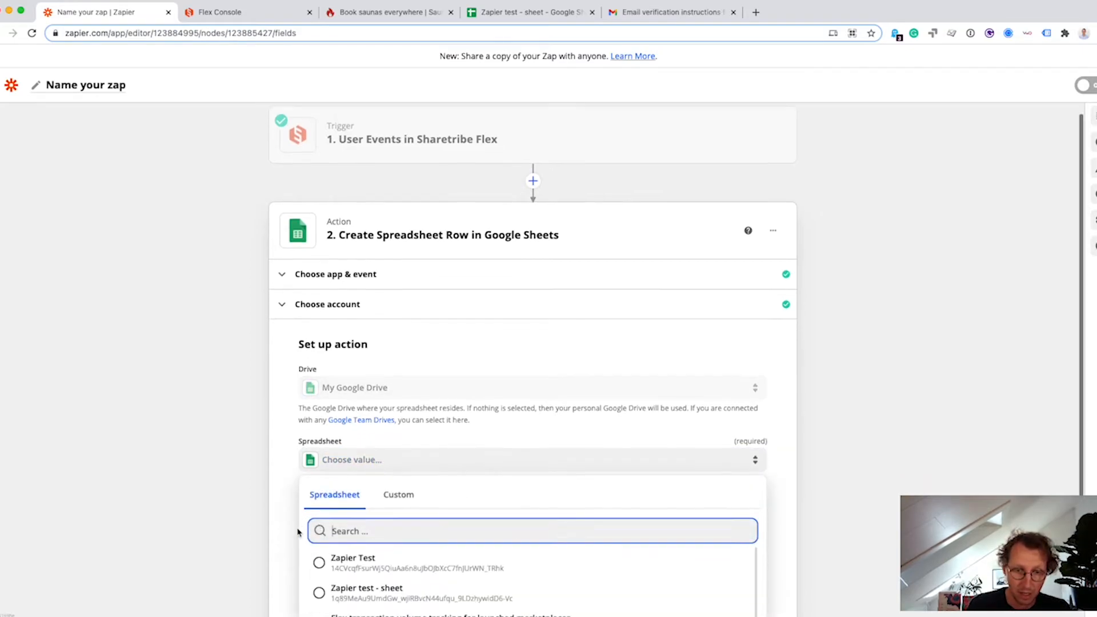
{"action": "left_click", "coordinate": [373, 540]}
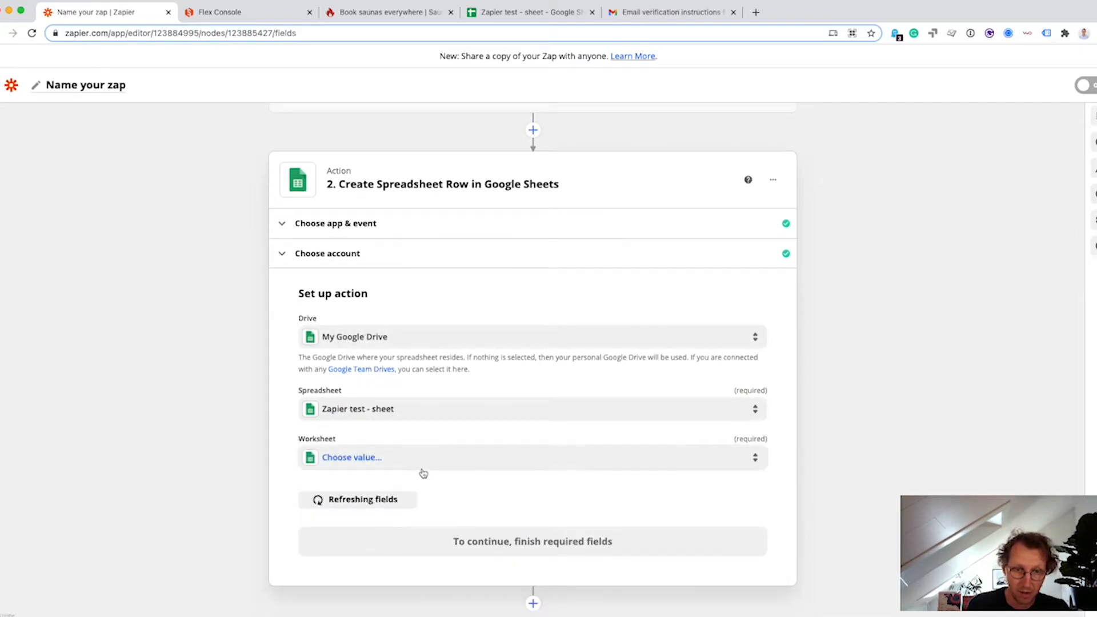
{"action": "left_click", "coordinate": [385, 455]}
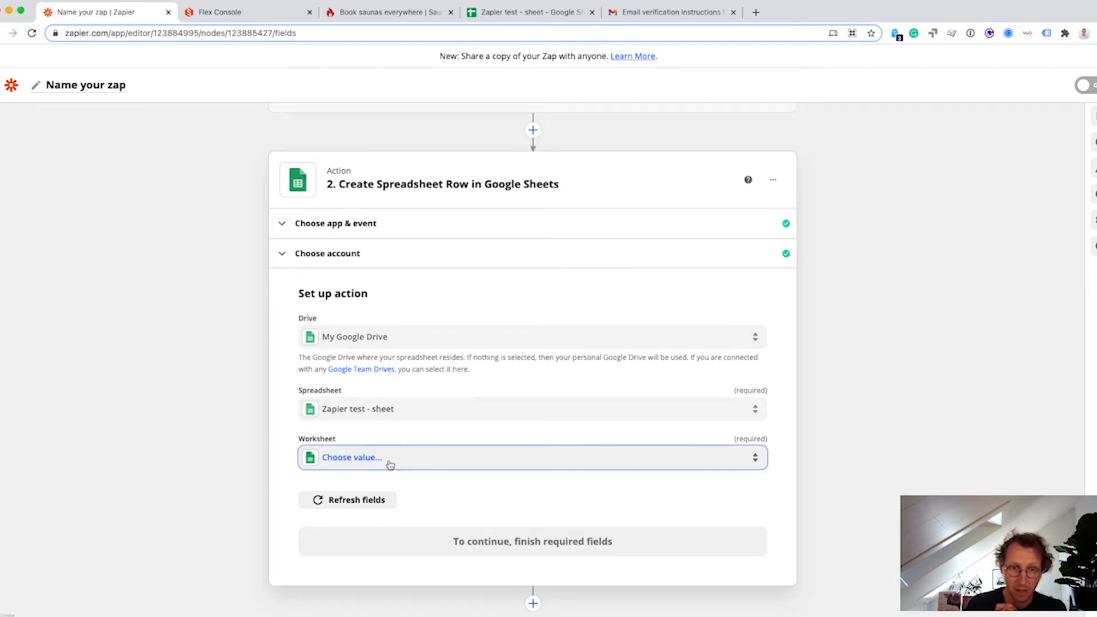
{"action": "left_click", "coordinate": [328, 564]}
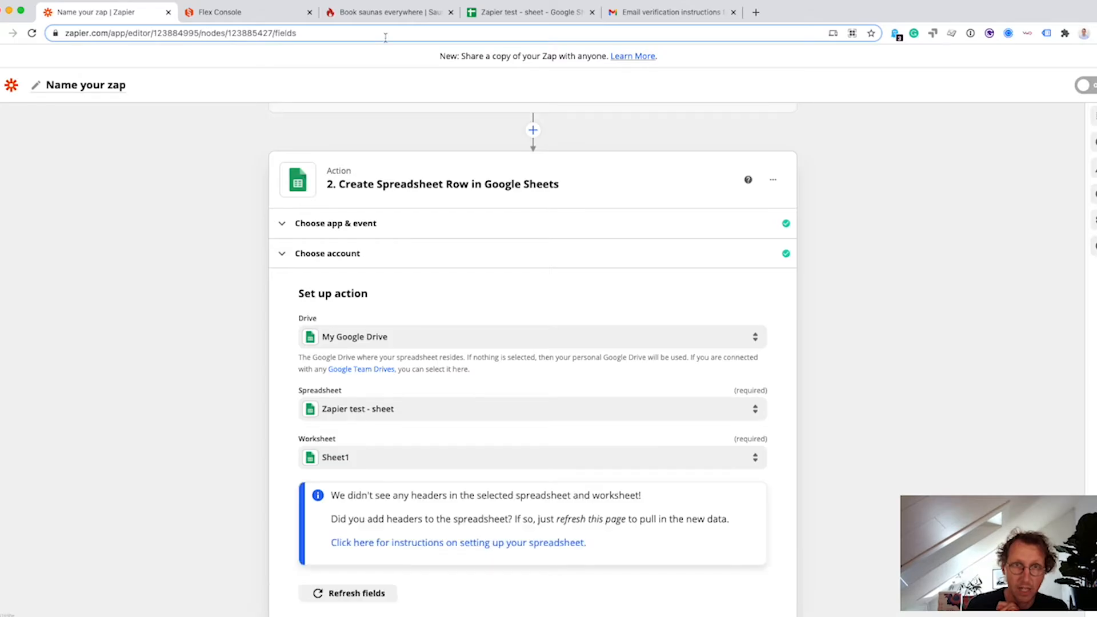
{"action": "left_click", "coordinate": [500, 14]}
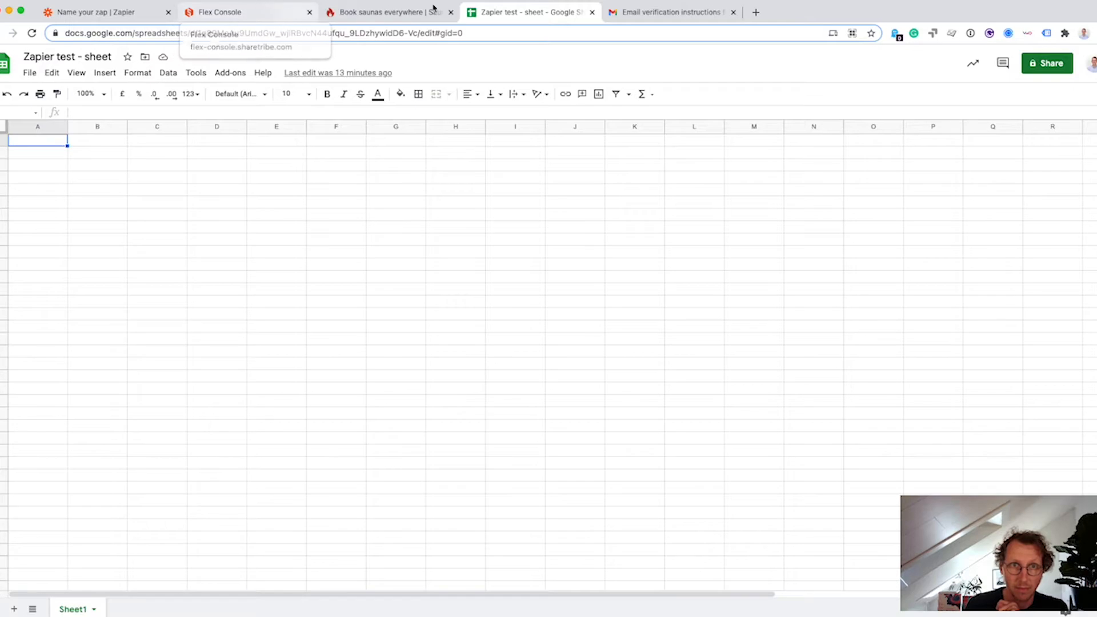
Enter headers Firstname, Lastname and Emailadress in cells A1–C1 of Sheet1.
{"action": "left_click", "coordinate": [117, 12]}
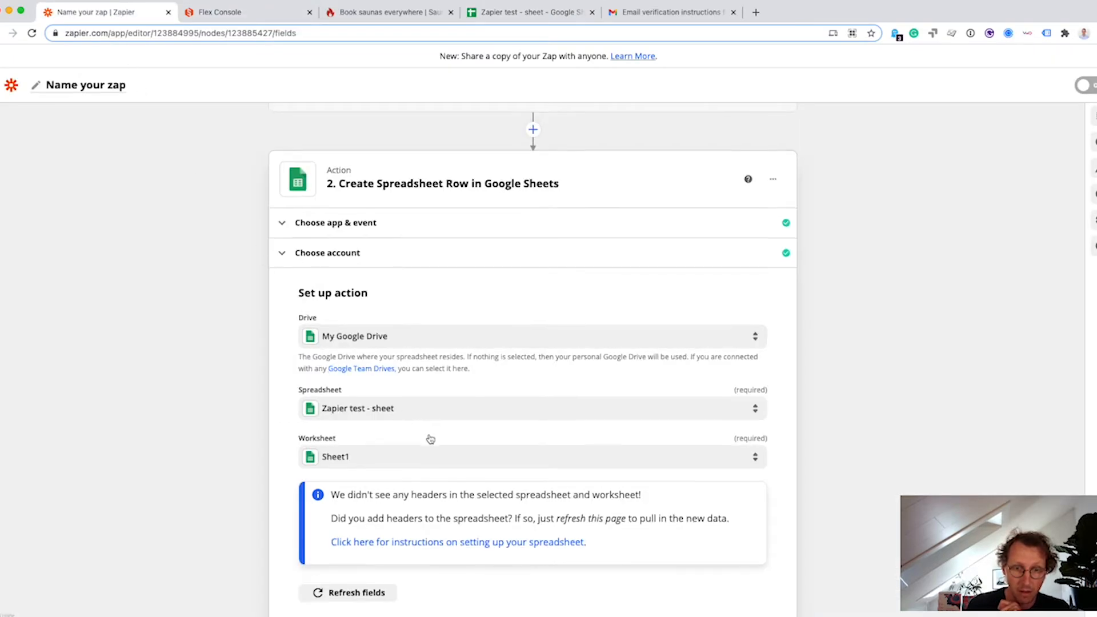
{"action": "scroll", "coordinate": [428, 441], "scroll_direction": "down", "scroll_amount": 3}
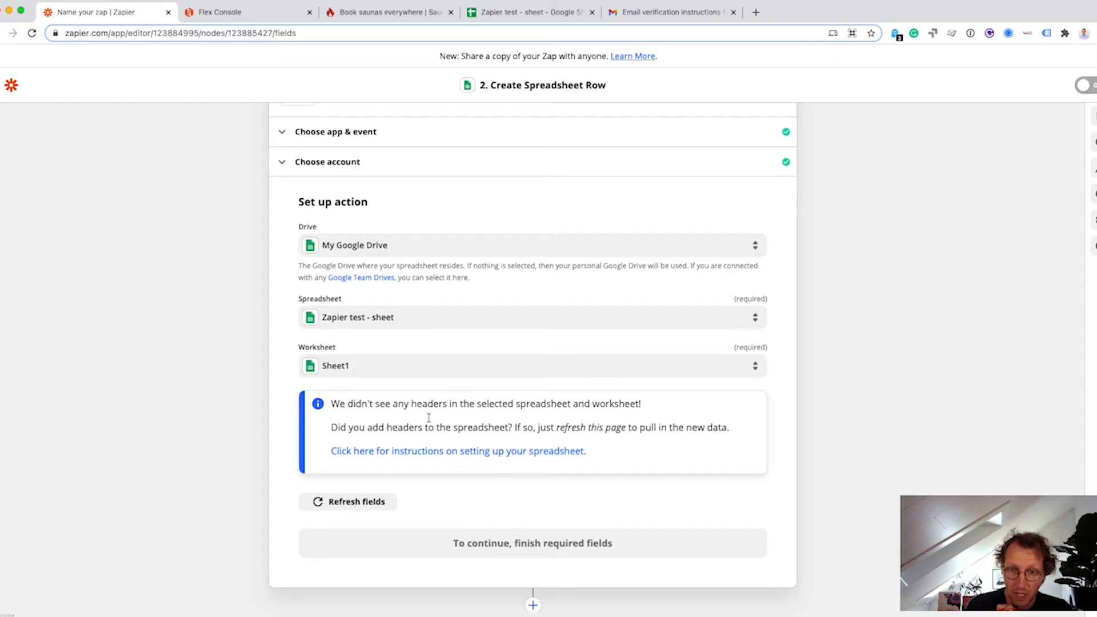
{"action": "left_click", "coordinate": [521, 12]}
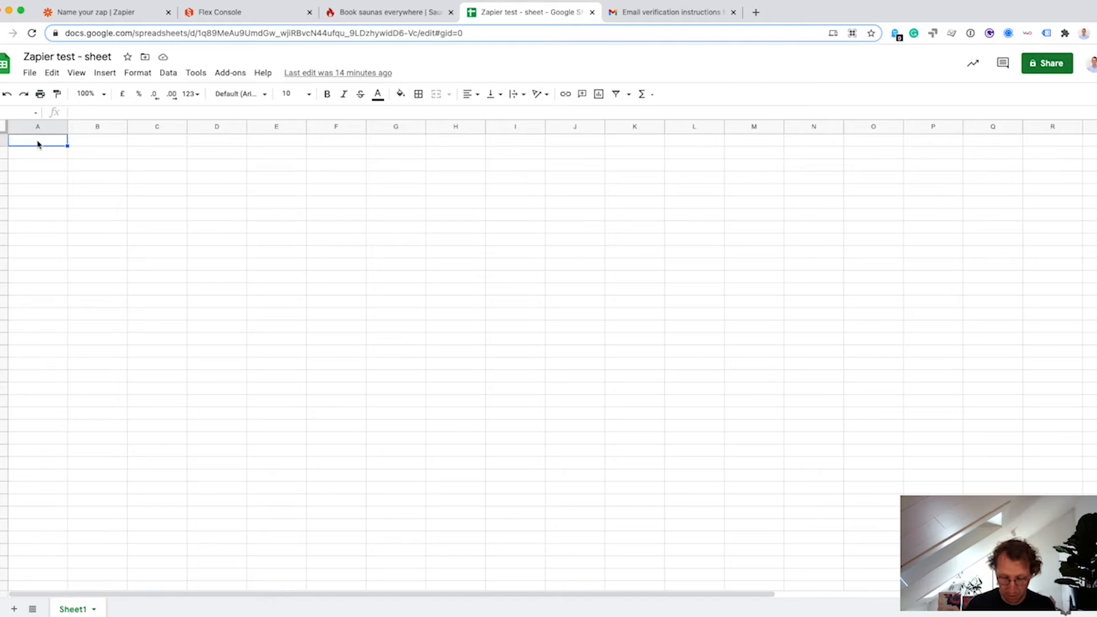
{"action": "type", "text": "Firstname"}
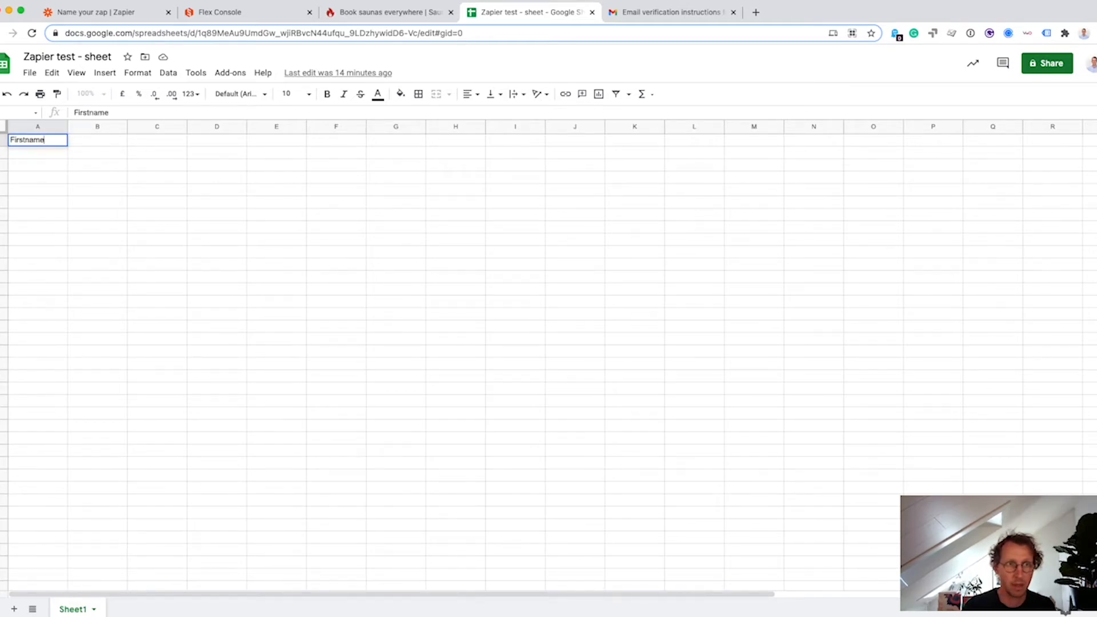
{"action": "key", "text": "Tab"}
{"action": "type", "text": "Lastname"}
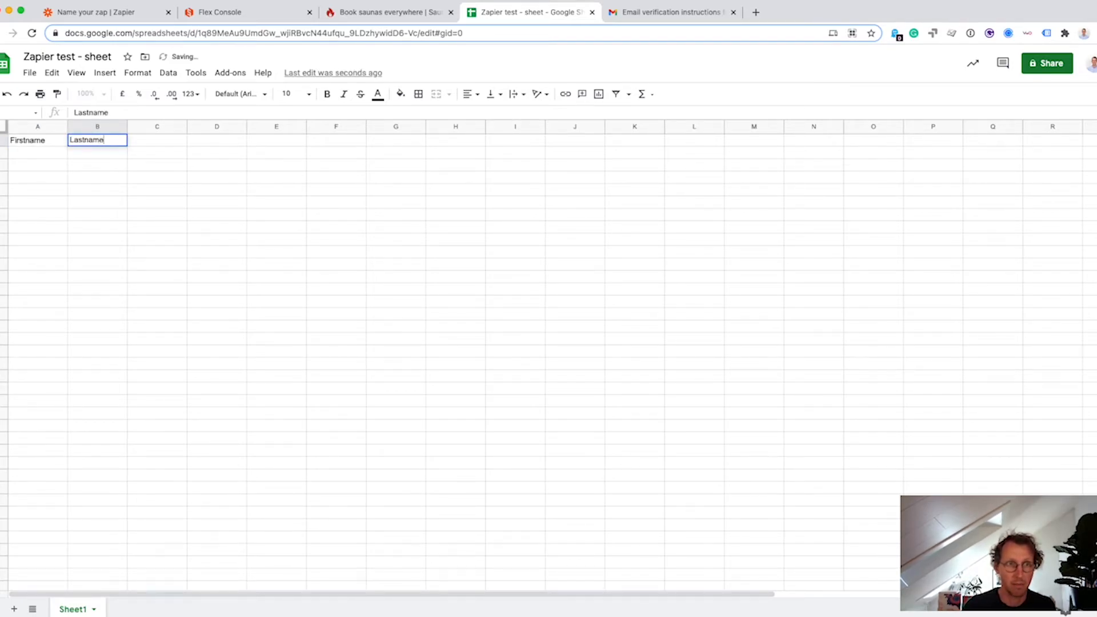
{"action": "key", "text": "Tab"}
{"action": "type", "text": "Emailadr"}
{"action": "left_click", "coordinate": [91, 181]}
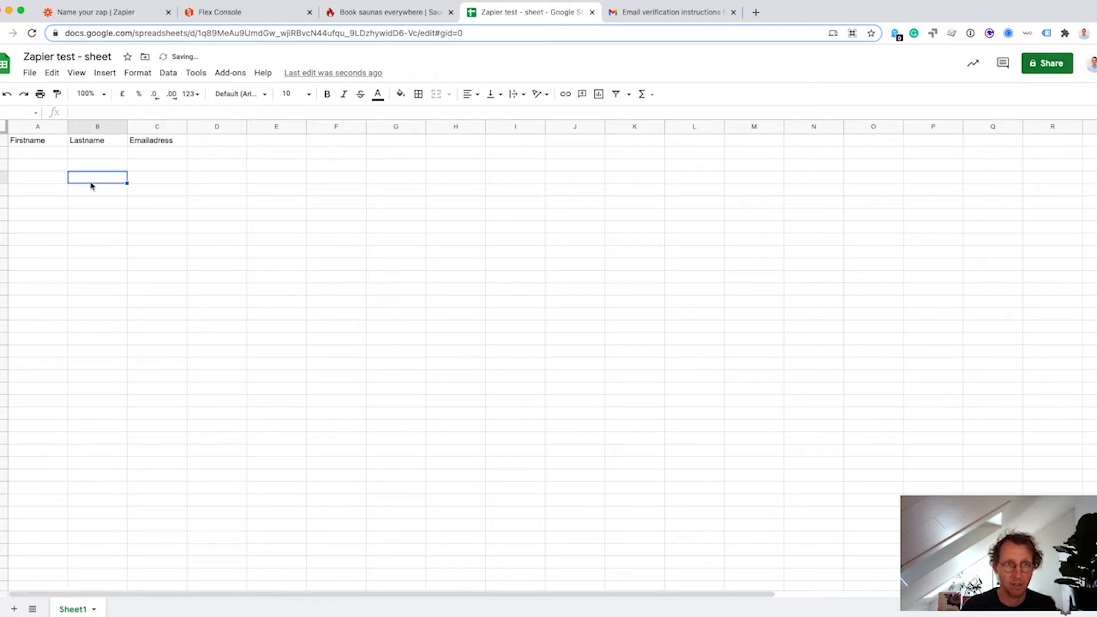
{"action": "left_click", "coordinate": [125, 15]}
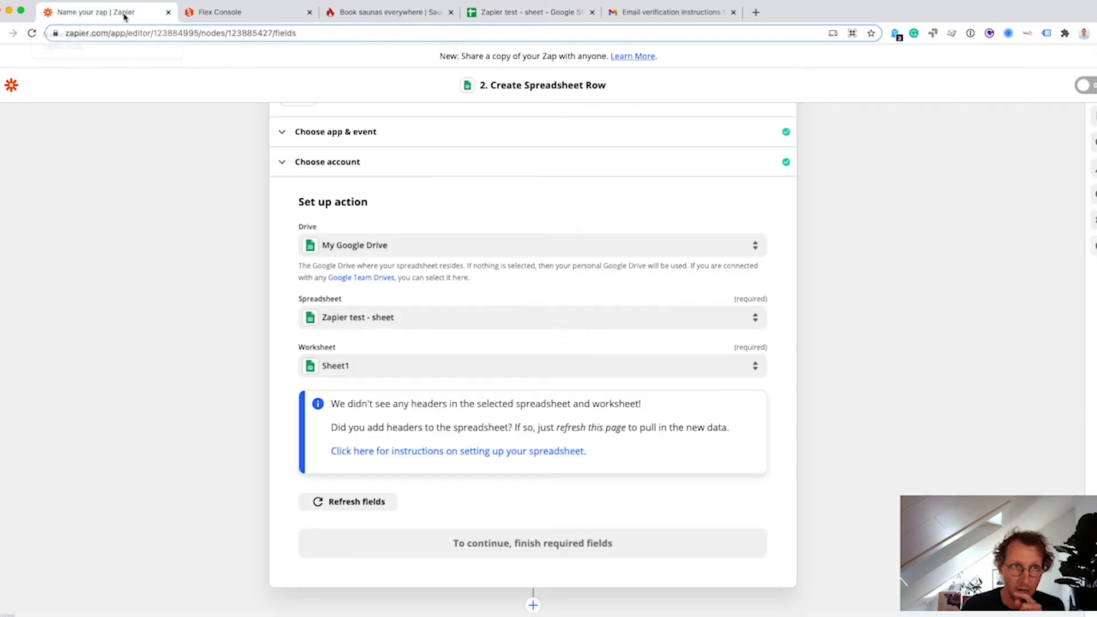
Refresh the action's fields to load the Firstname, Lastname and Emailadress columns.
{"action": "left_click", "coordinate": [334, 503]}
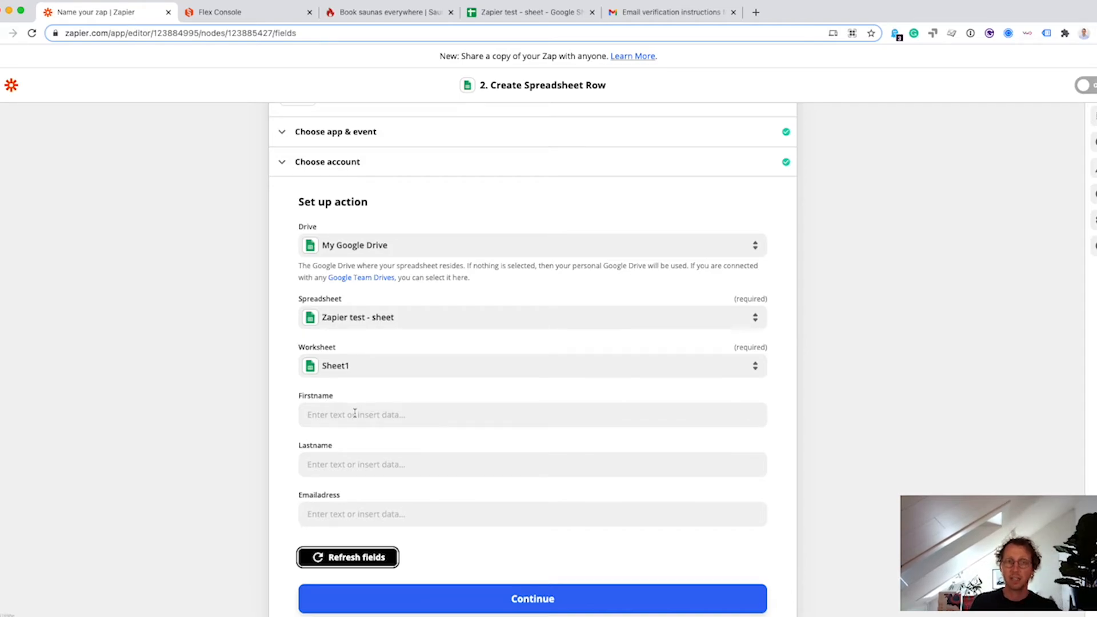
{"action": "scroll", "coordinate": [366, 194], "scroll_direction": "up", "scroll_amount": 5}
{"action": "left_click", "coordinate": [355, 169]}
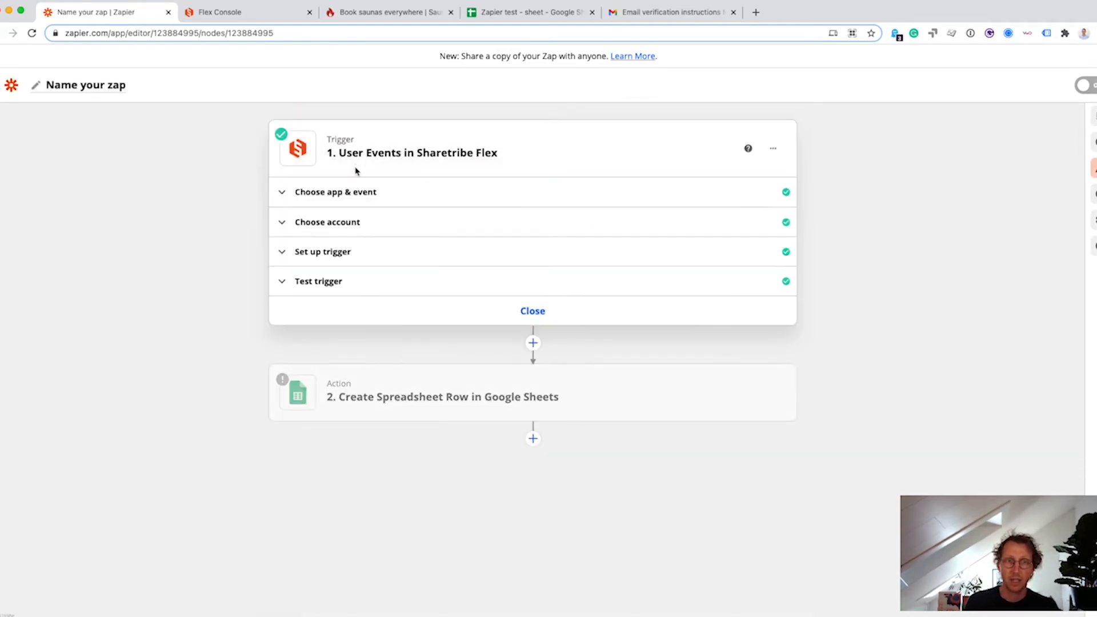
{"action": "left_click", "coordinate": [370, 303]}
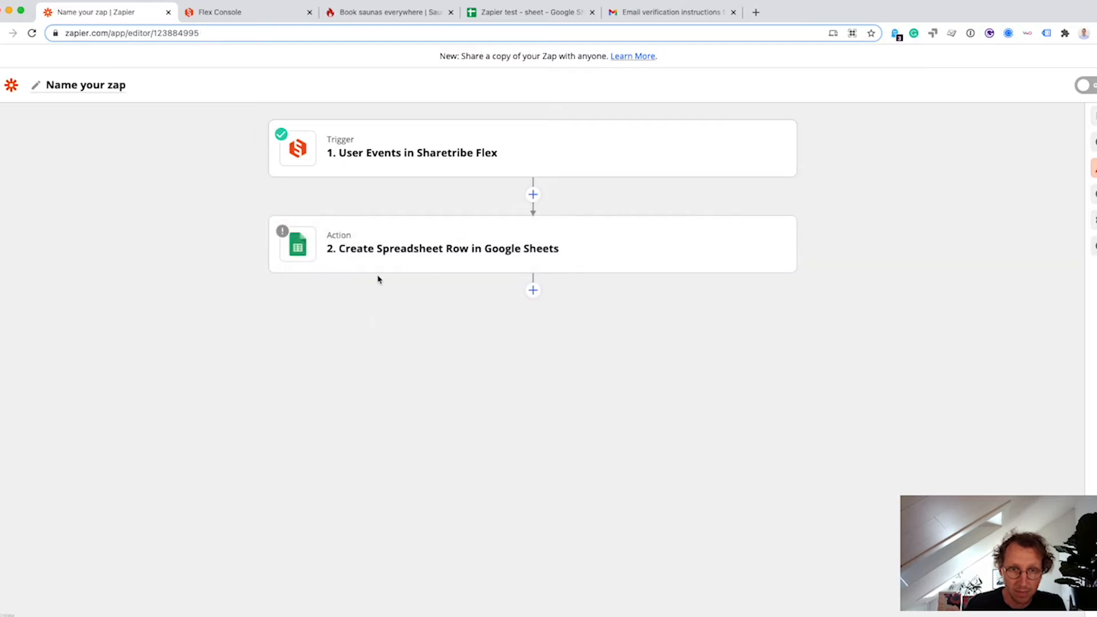
{"action": "left_click", "coordinate": [377, 174]}
Rerun the trigger test to fetch a sample new-user event, then return to the Google Sheets action.
{"action": "left_click", "coordinate": [341, 285]}
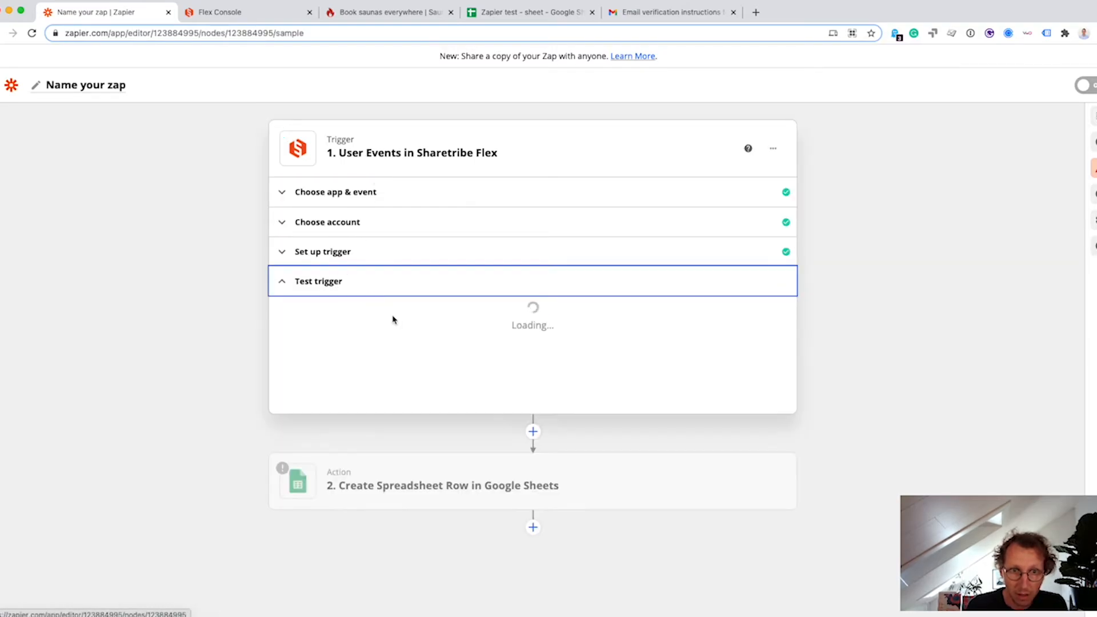
{"action": "scroll", "coordinate": [416, 400], "scroll_direction": "down", "scroll_amount": 3}
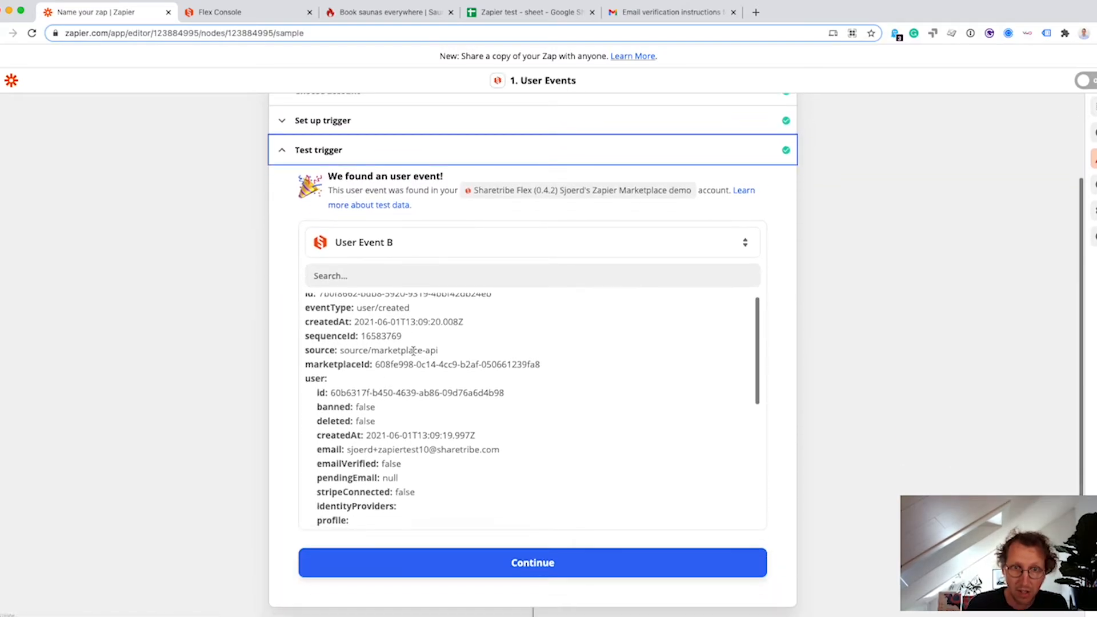
{"action": "scroll", "coordinate": [397, 379], "scroll_direction": "down", "scroll_amount": 10}
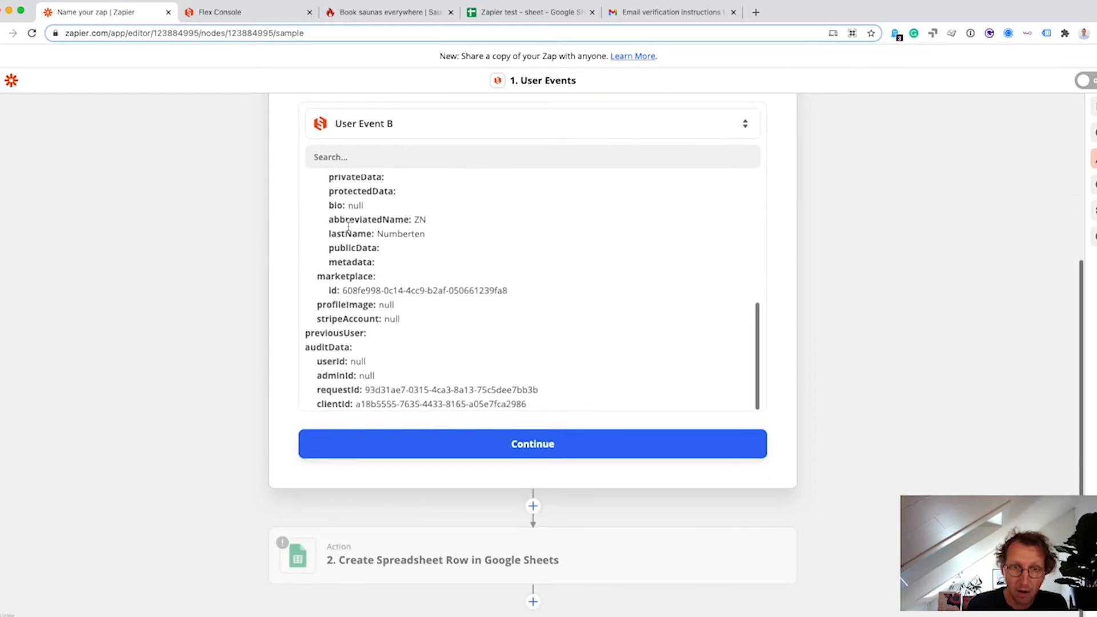
{"action": "scroll", "coordinate": [379, 252], "scroll_direction": "up", "scroll_amount": 10}
{"action": "left_click", "coordinate": [416, 543]}
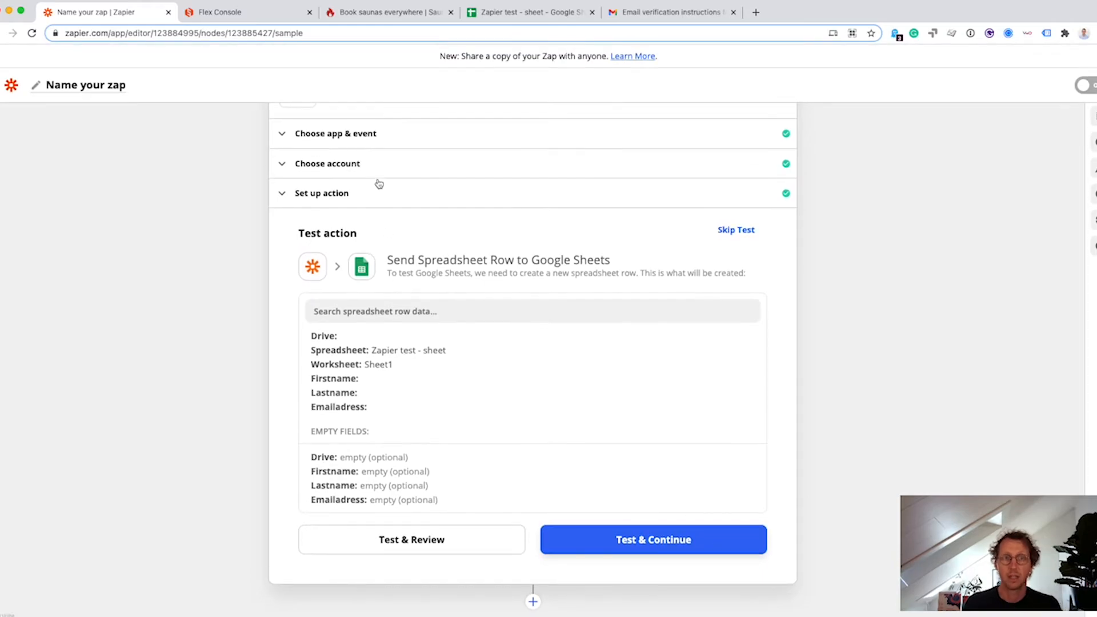
Map Firstname and Lastname to the trigger's User Profile First Name and Last Name.
{"action": "left_click", "coordinate": [374, 192]}
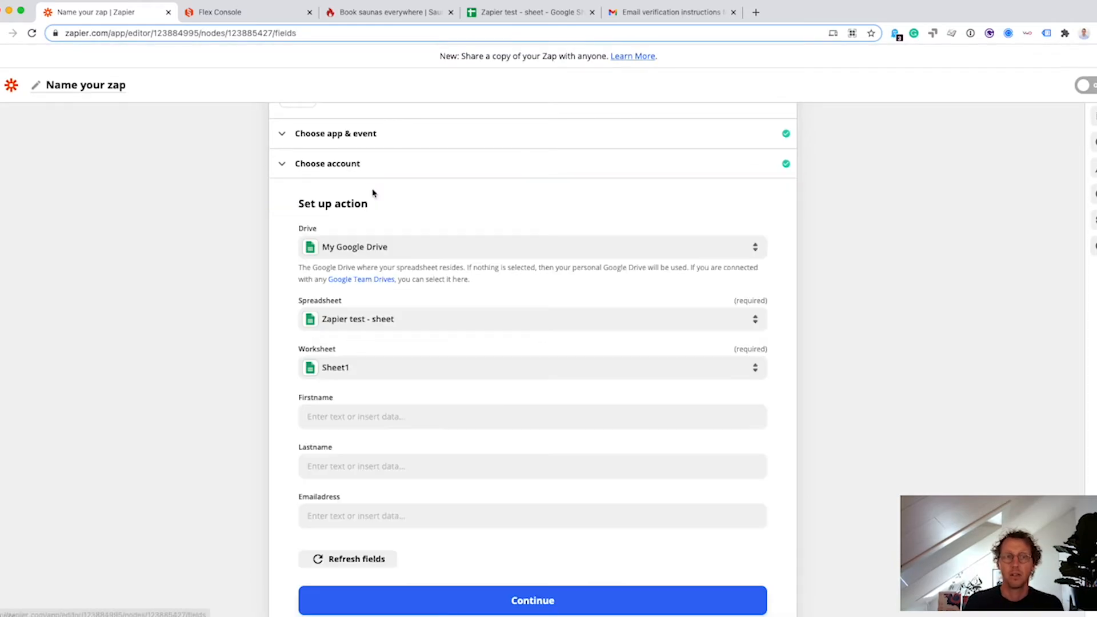
{"action": "left_click", "coordinate": [357, 414]}
{"action": "scroll", "coordinate": [464, 513], "scroll_direction": "down", "scroll_amount": 2}
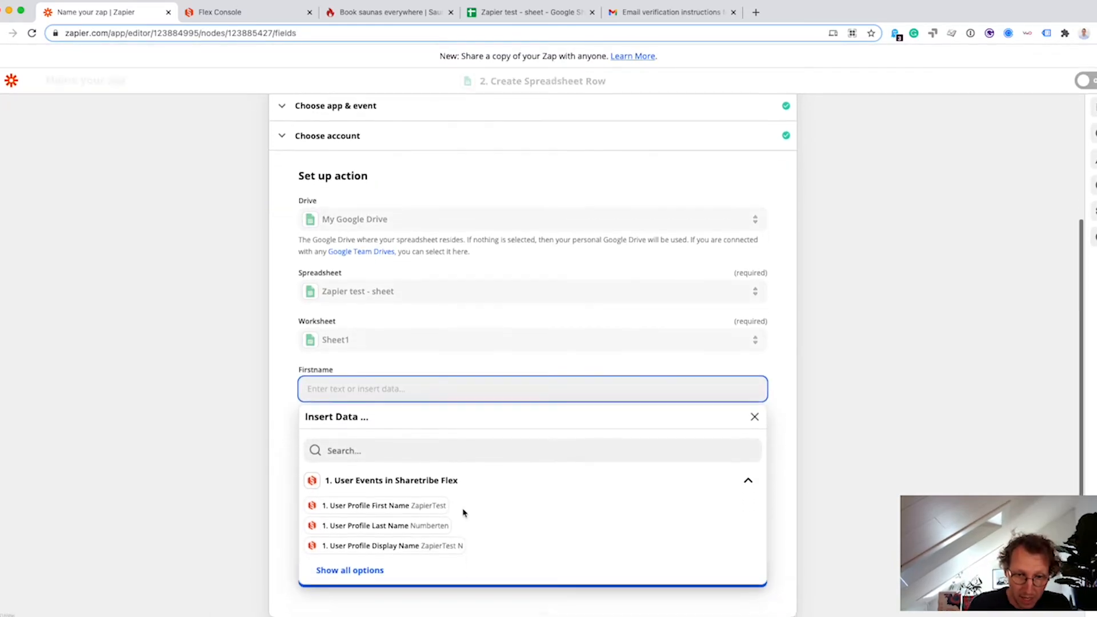
{"action": "left_click", "coordinate": [375, 473]}
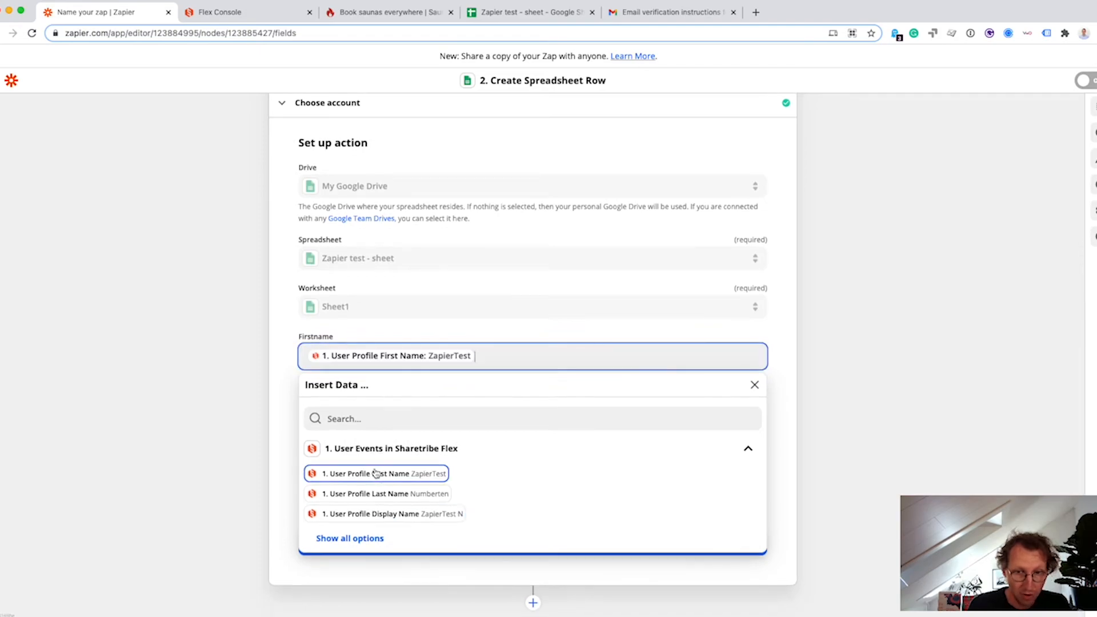
{"action": "left_click", "coordinate": [356, 339]}
{"action": "left_click", "coordinate": [351, 406]}
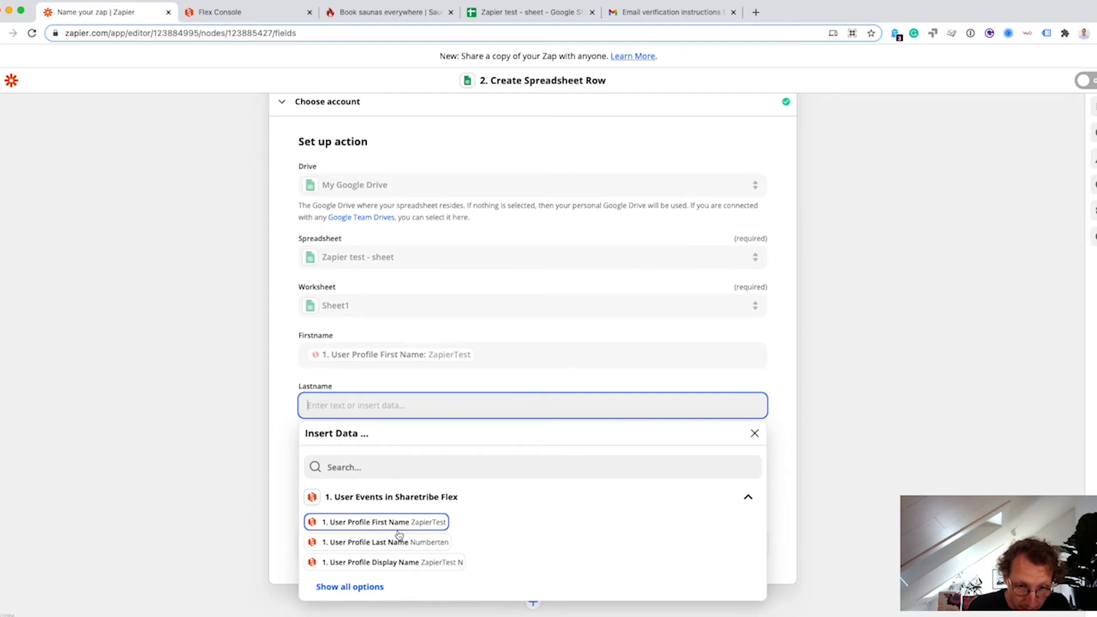
{"action": "left_click", "coordinate": [395, 544]}
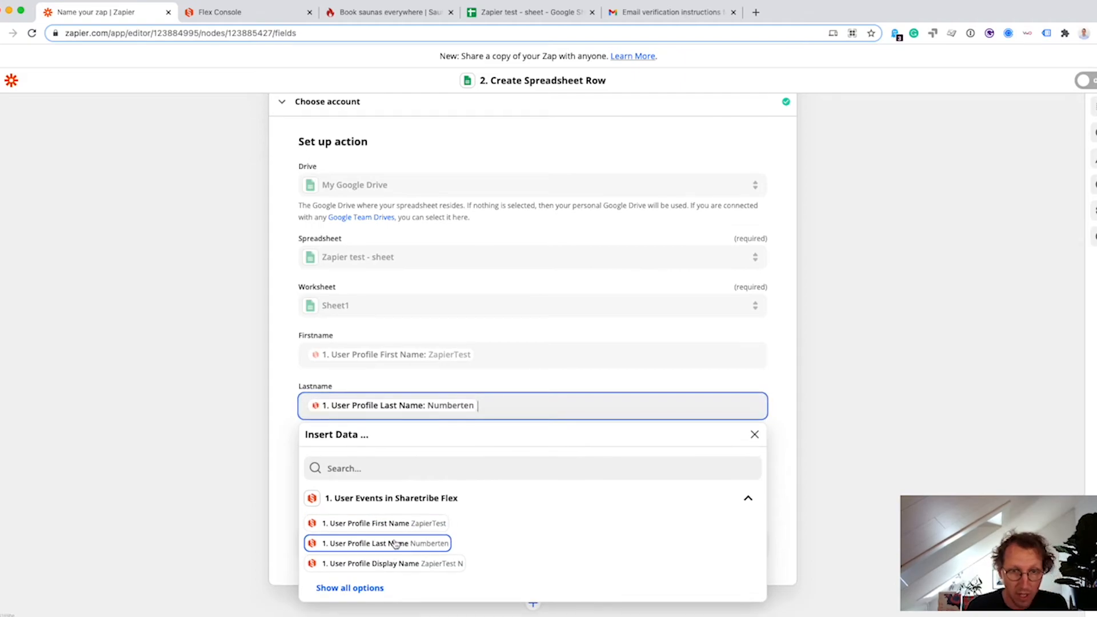
Map Emailadress to the trigger's User Email field and continue to testing.
{"action": "left_click", "coordinate": [350, 588]}
{"action": "scroll", "coordinate": [367, 580], "scroll_direction": "down", "scroll_amount": 3}
{"action": "scroll", "coordinate": [366, 580], "scroll_direction": "down", "scroll_amount": 10}
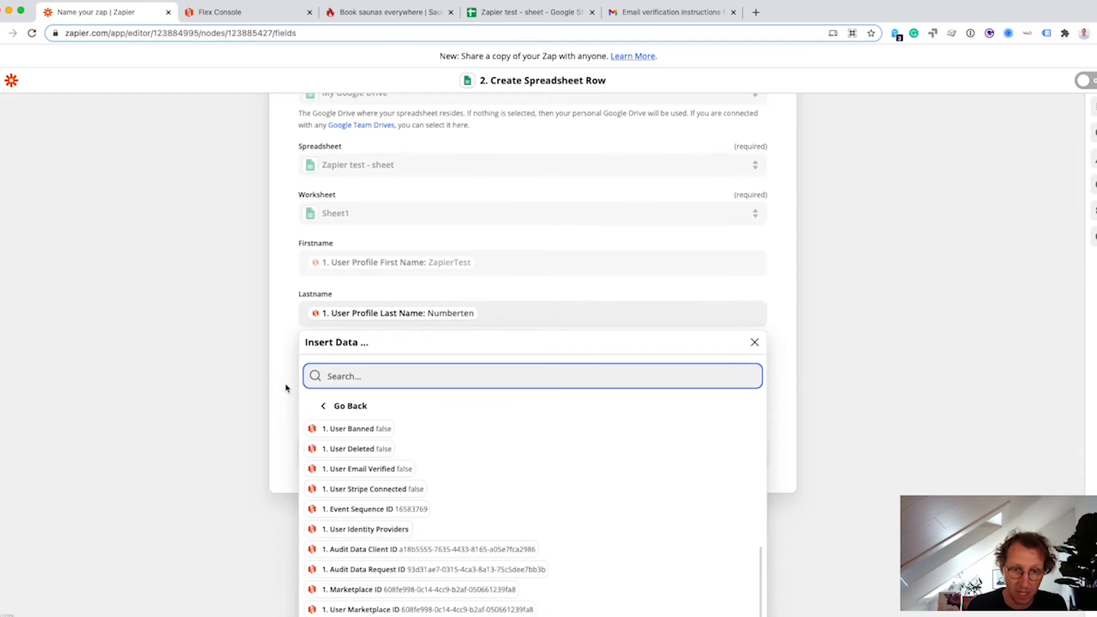
{"action": "left_click", "coordinate": [286, 385]}
{"action": "left_click", "coordinate": [366, 449]}
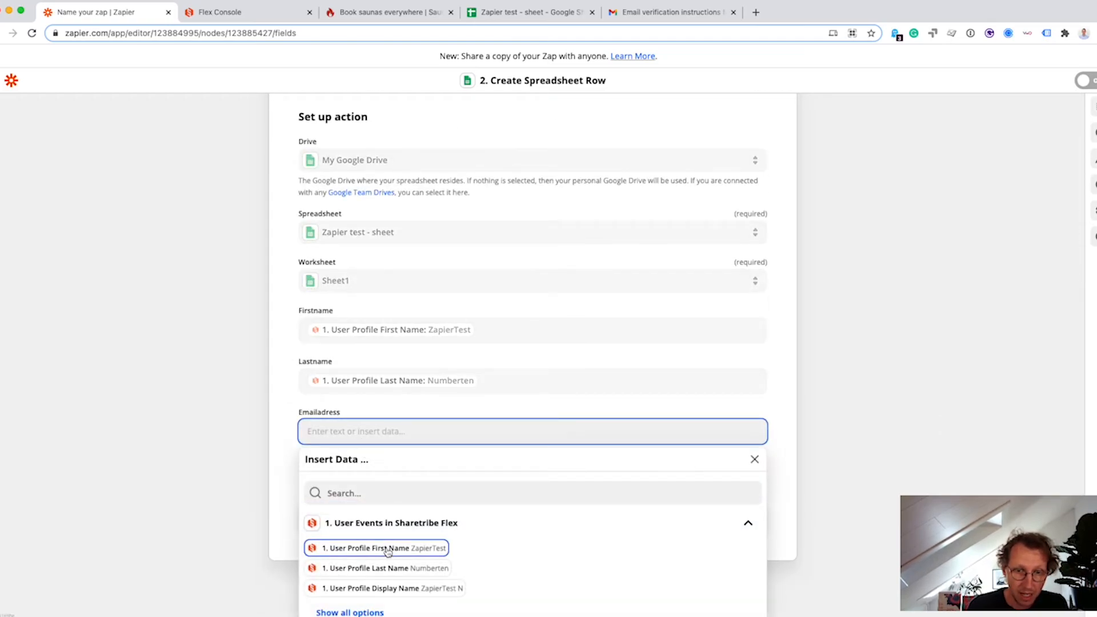
{"action": "left_click", "coordinate": [346, 595]}
{"action": "scroll", "coordinate": [440, 565], "scroll_direction": "down", "scroll_amount": 2}
{"action": "left_click", "coordinate": [428, 529]}
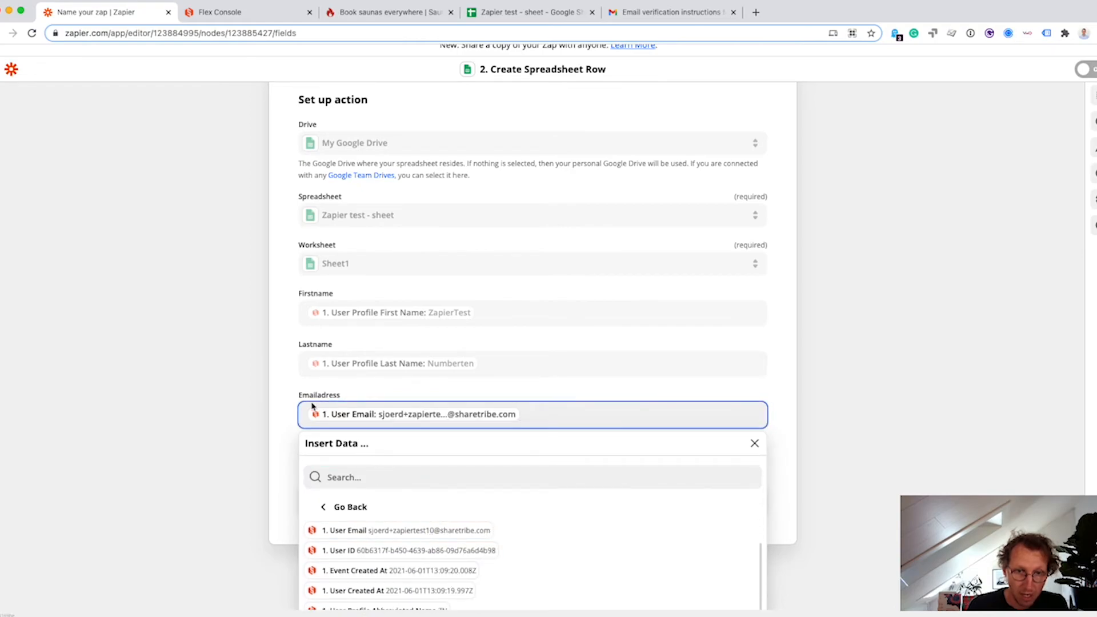
{"action": "left_click", "coordinate": [295, 391]}
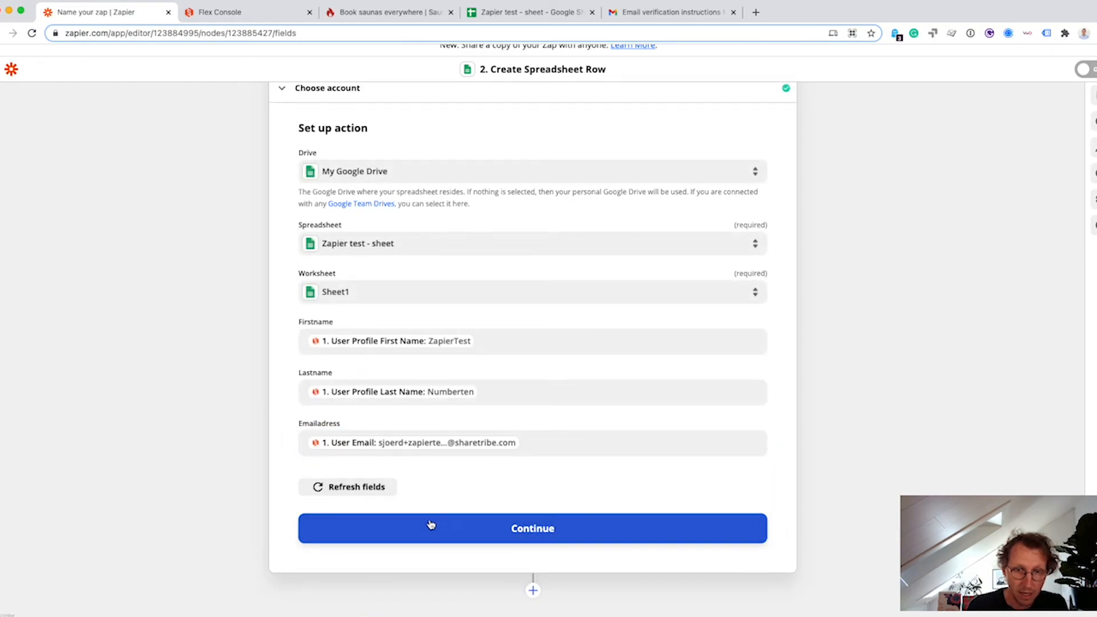
{"action": "left_click", "coordinate": [431, 524]}
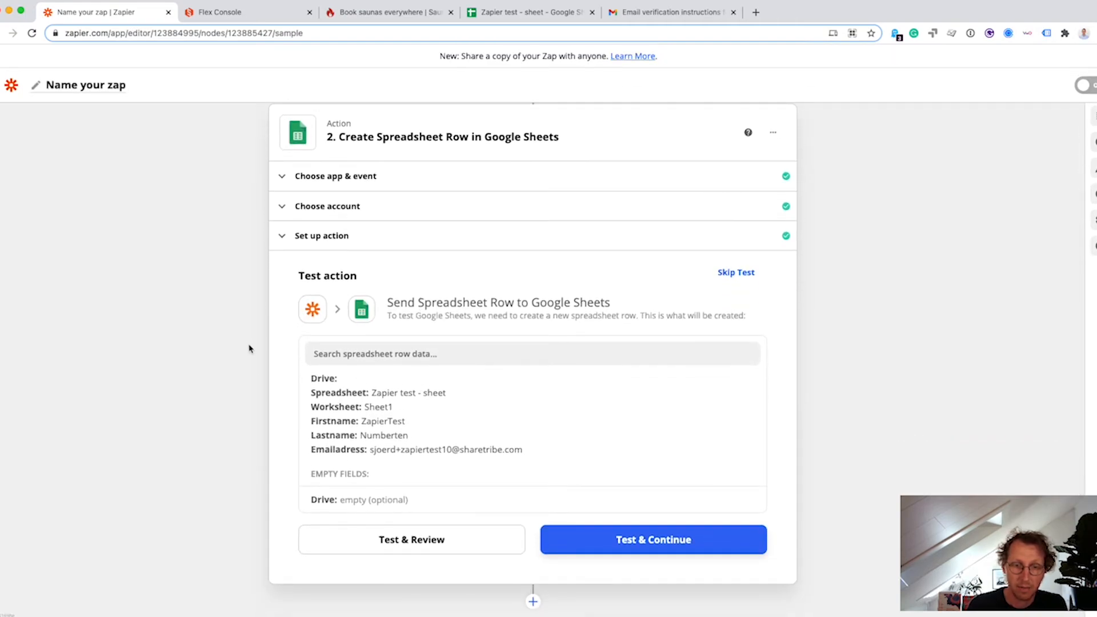
Send a test row and view it as row 2 of 'Zapier test - sheet'.
{"action": "left_click", "coordinate": [436, 546]}
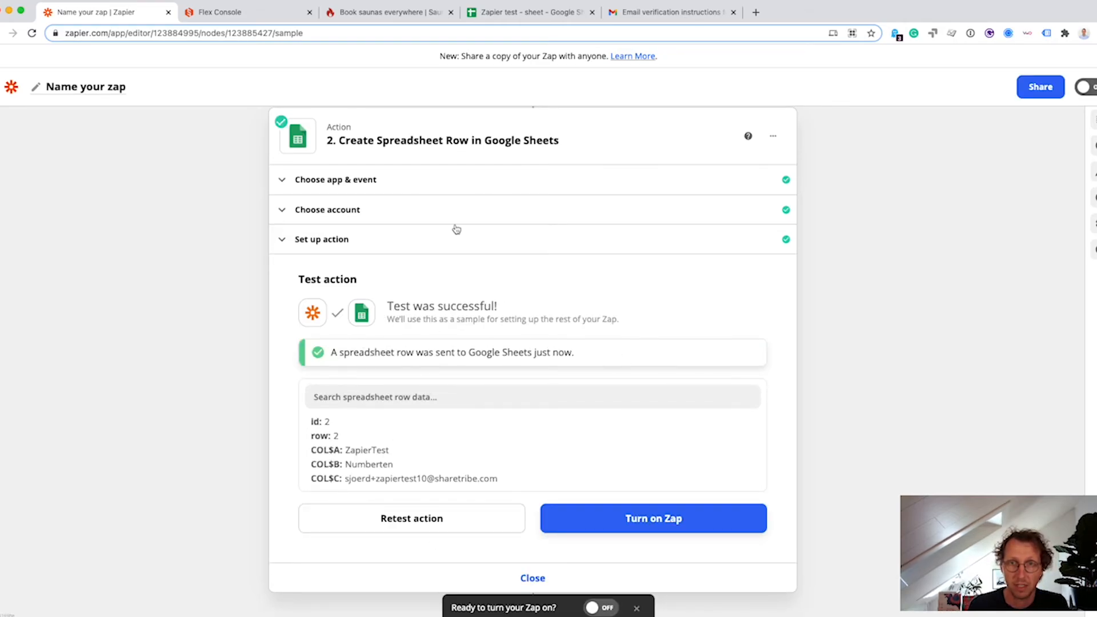
{"action": "left_click", "coordinate": [502, 12]}
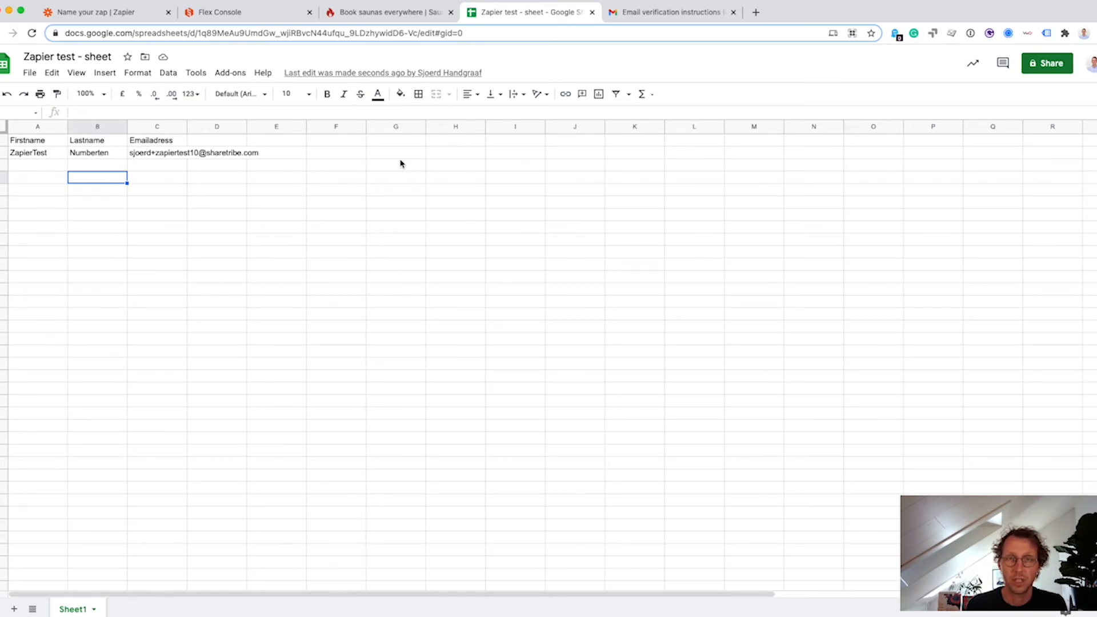
{"action": "left_click", "coordinate": [398, 191]}
{"action": "left_click", "coordinate": [314, 193]}
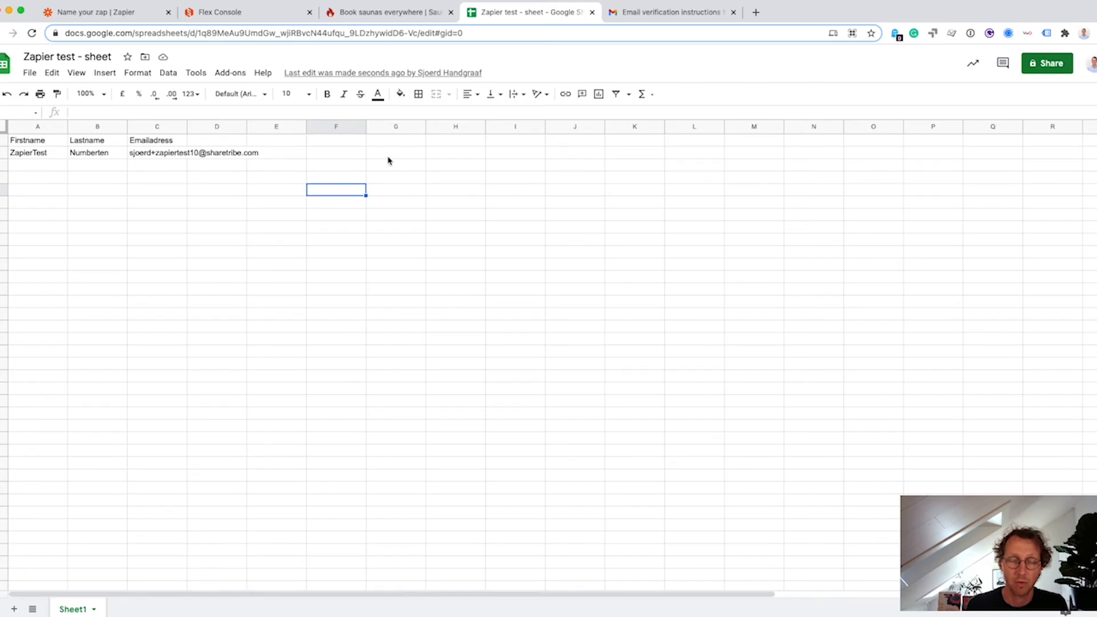
{"action": "left_click", "coordinate": [75, 12]}
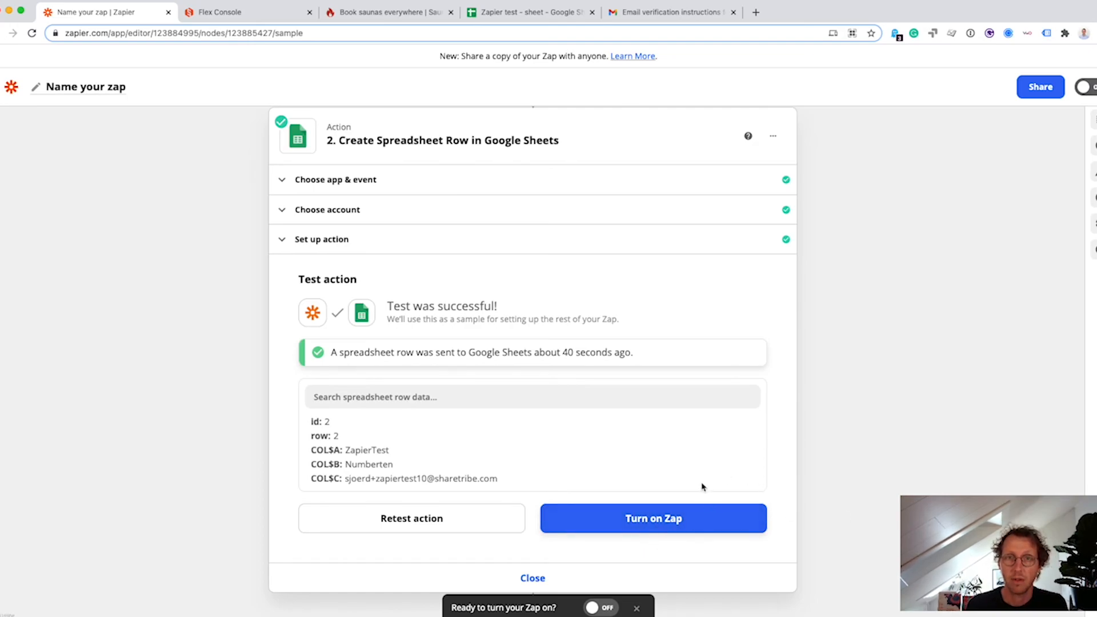
{"action": "left_click", "coordinate": [548, 14]}
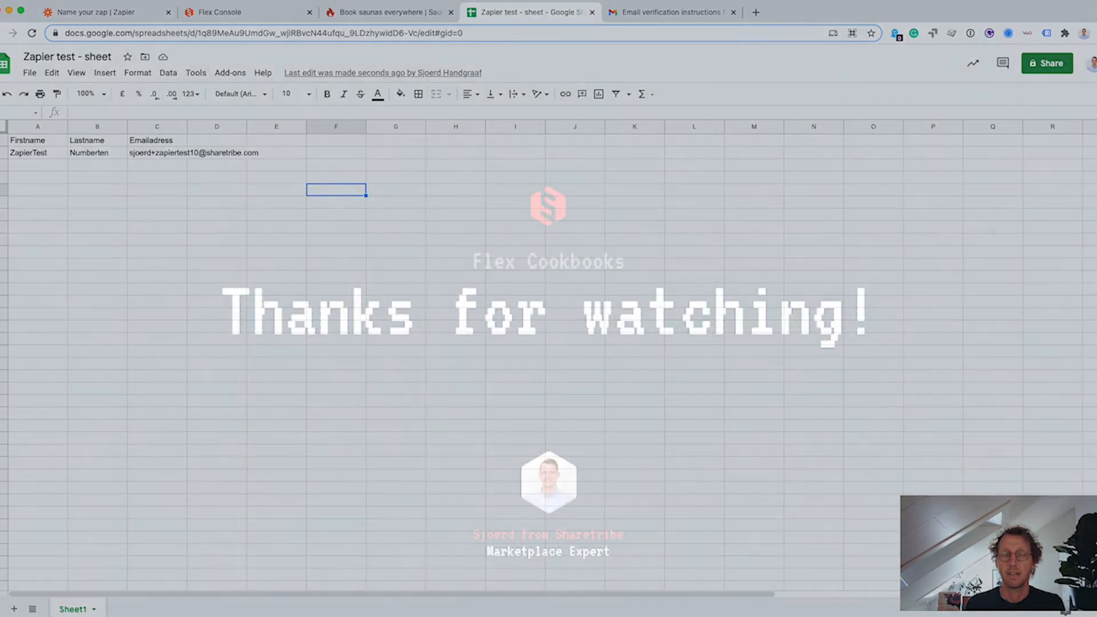
{"action": "left_click", "coordinate": [806, 1]}
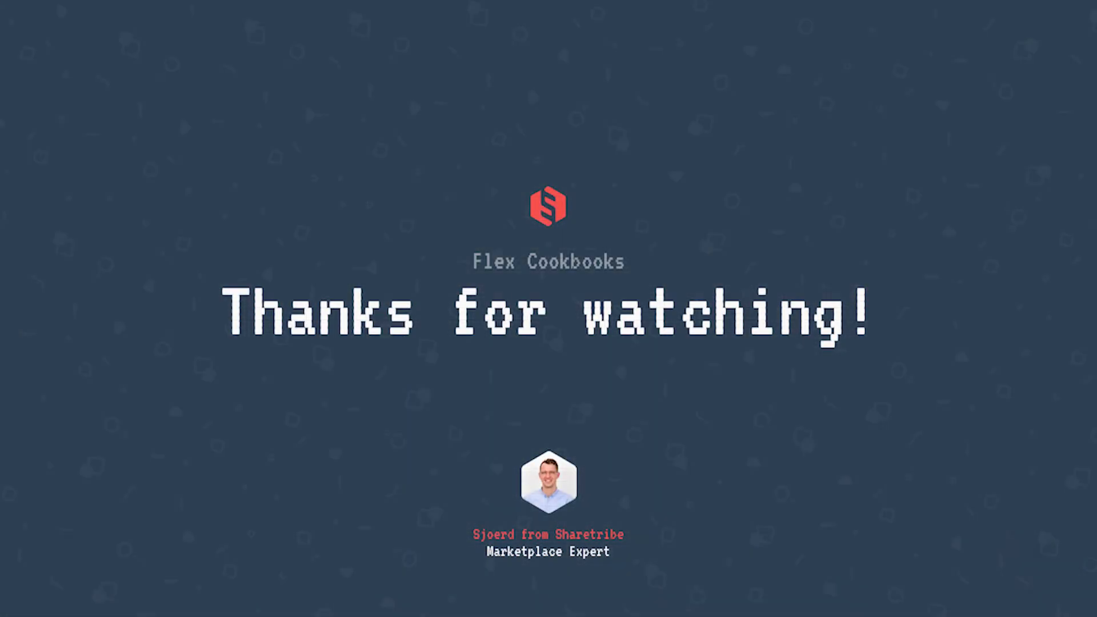